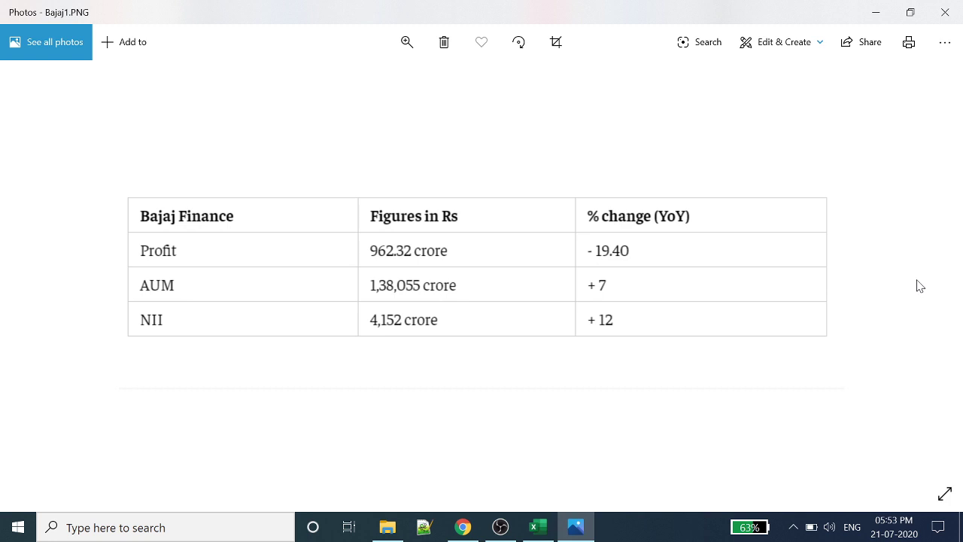
Step: Switch to Chrome and review the Axis Bank earnings article, along with Bajaj Finance's quarterly results and daily chart
click(464, 529)
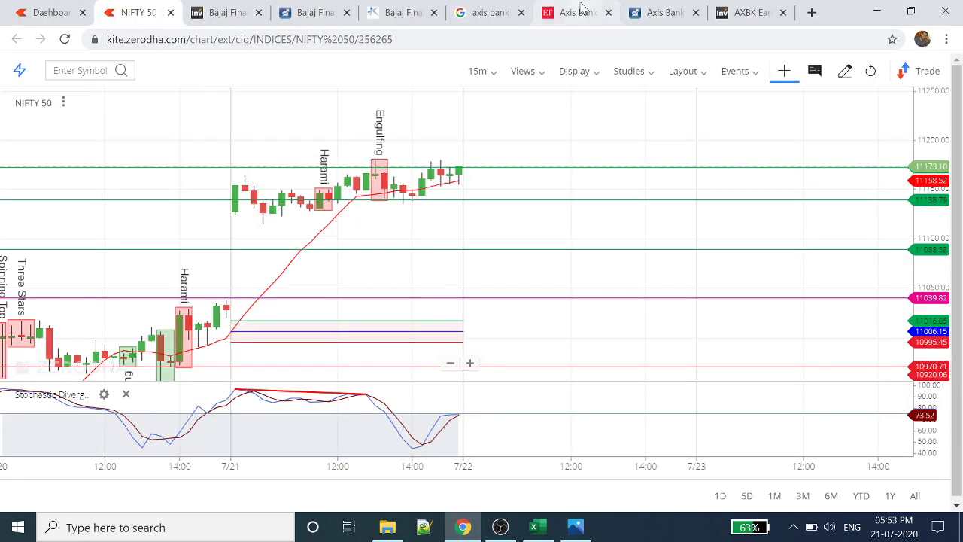
click(580, 6)
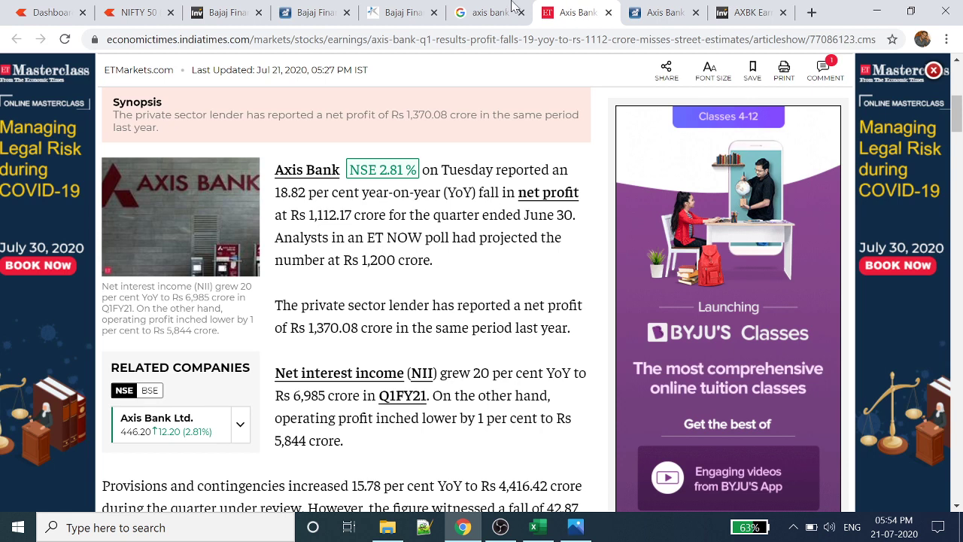
click(315, 9)
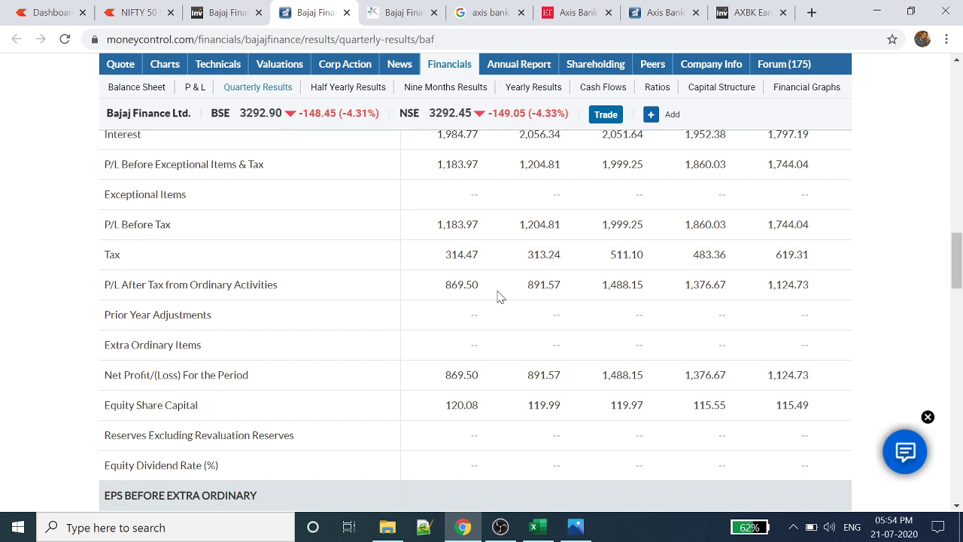
click(223, 7)
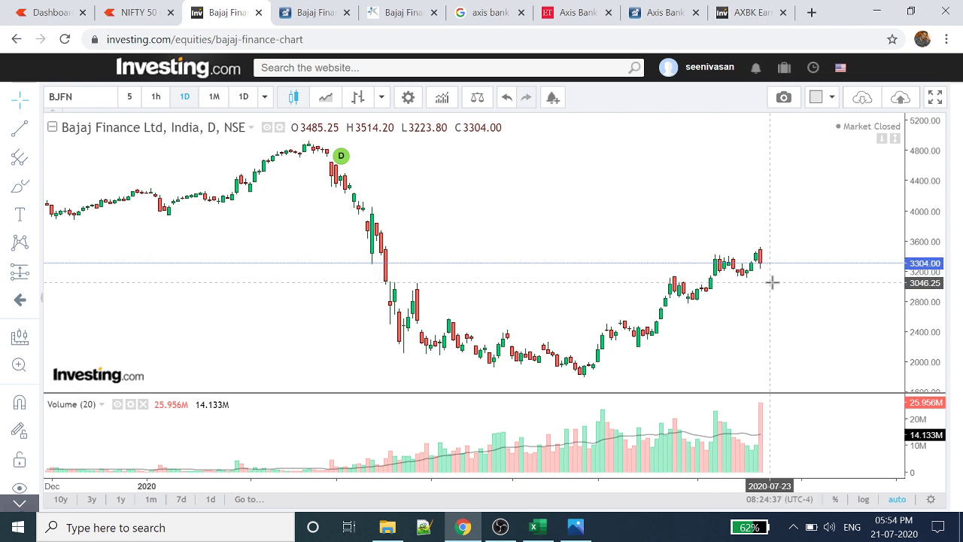
Step: Collapse the CRUDEOIL AUG FUT market depth in the Kite watchlist and review the Bajaj Finance July put options and stock entry
click(44, 10)
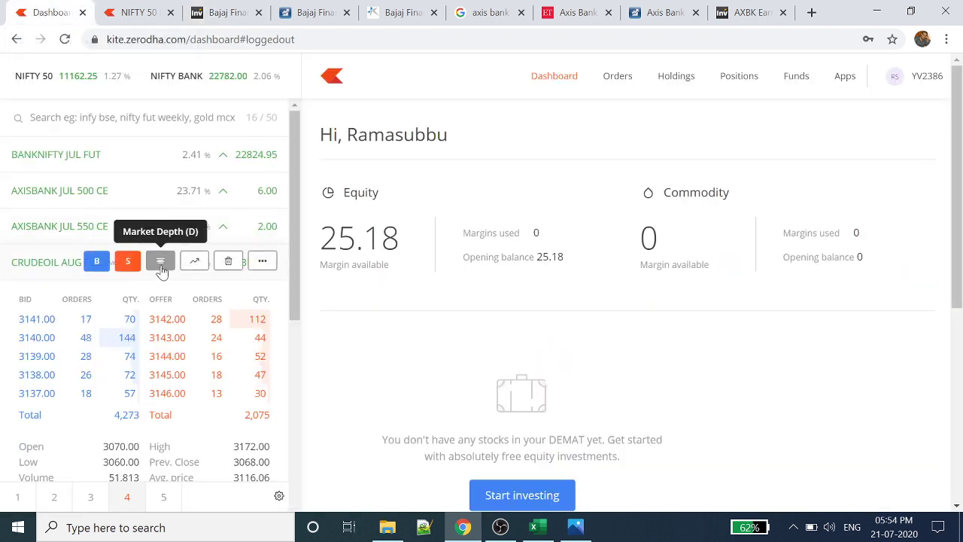
click(160, 263)
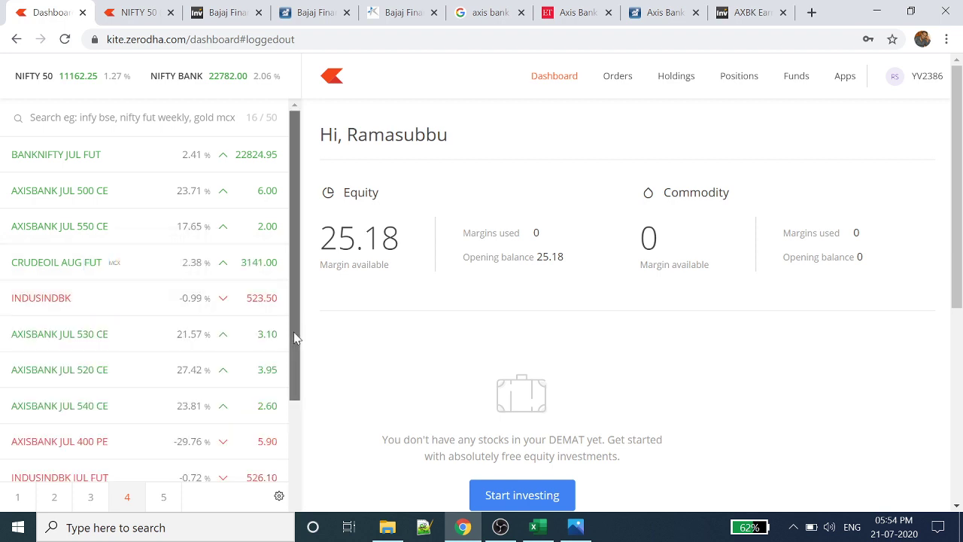
drag(293, 332, 292, 438)
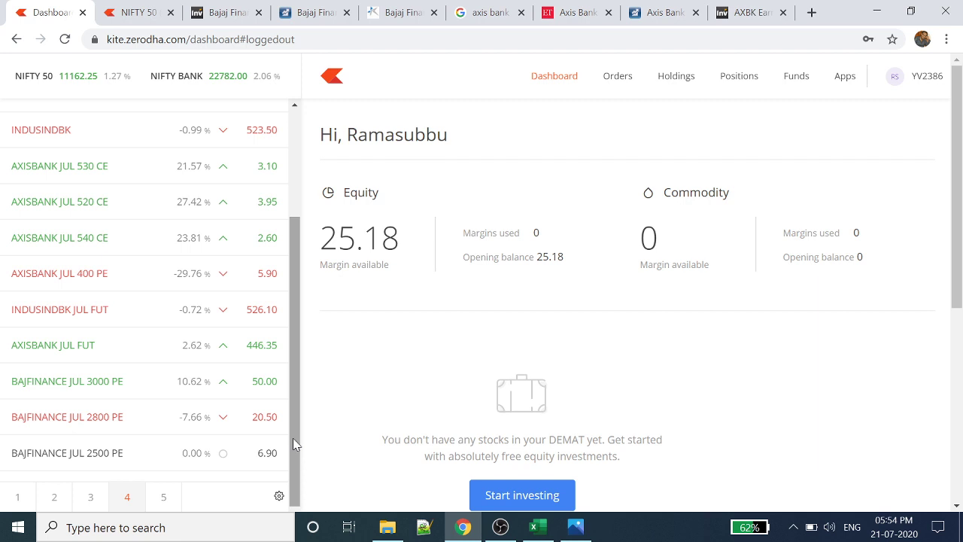
mouse_move(293, 438)
mouse_down()
mouse_move(290, 314)
mouse_move(293, 456)
mouse_up()
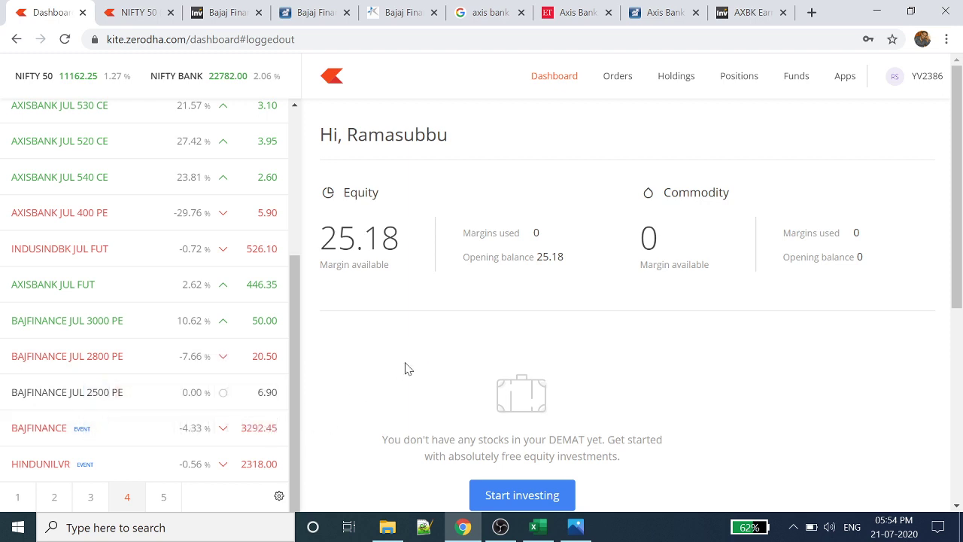
Step: Examine Bajaj Finance's daily price history on the Investing.com chart back to 2017, with the Horizontal Line tool selected
click(237, 8)
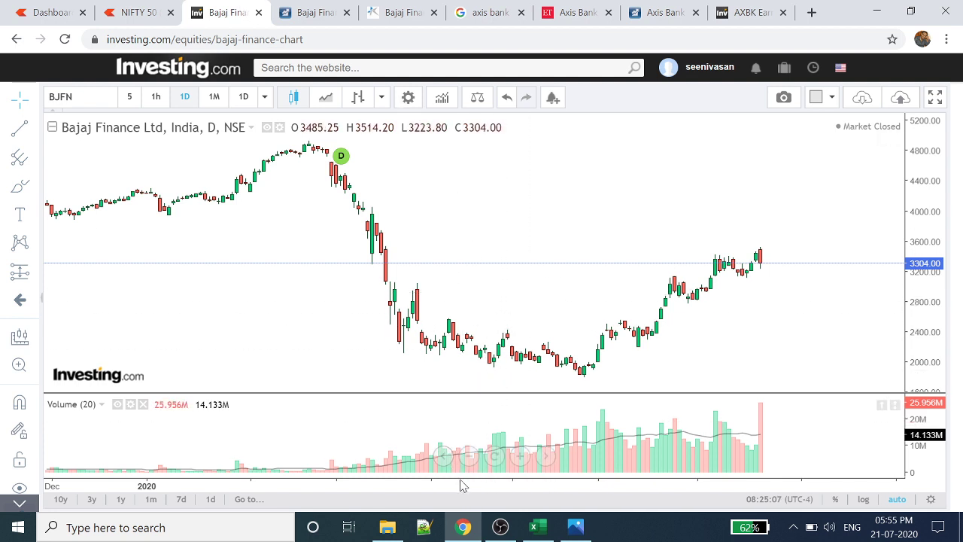
click(467, 458)
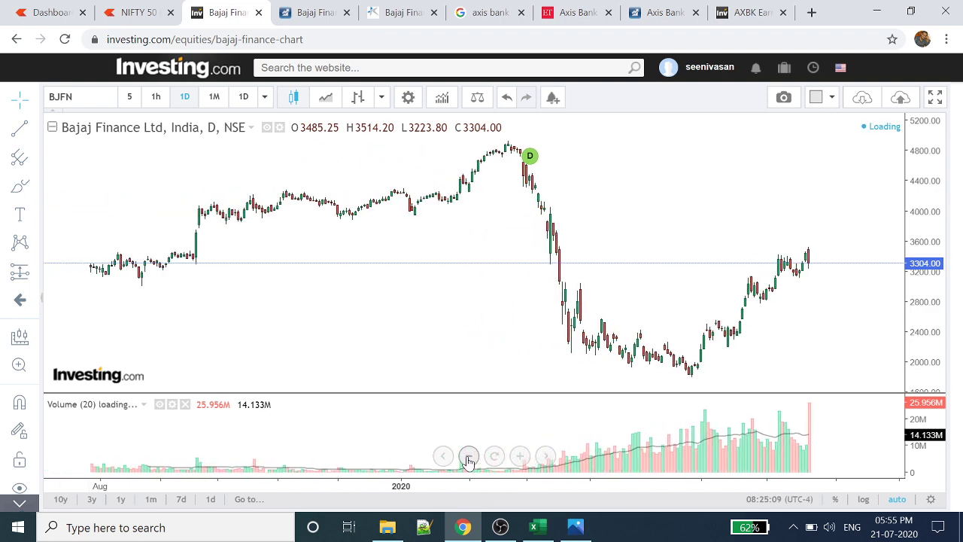
click(467, 458)
click(467, 458)
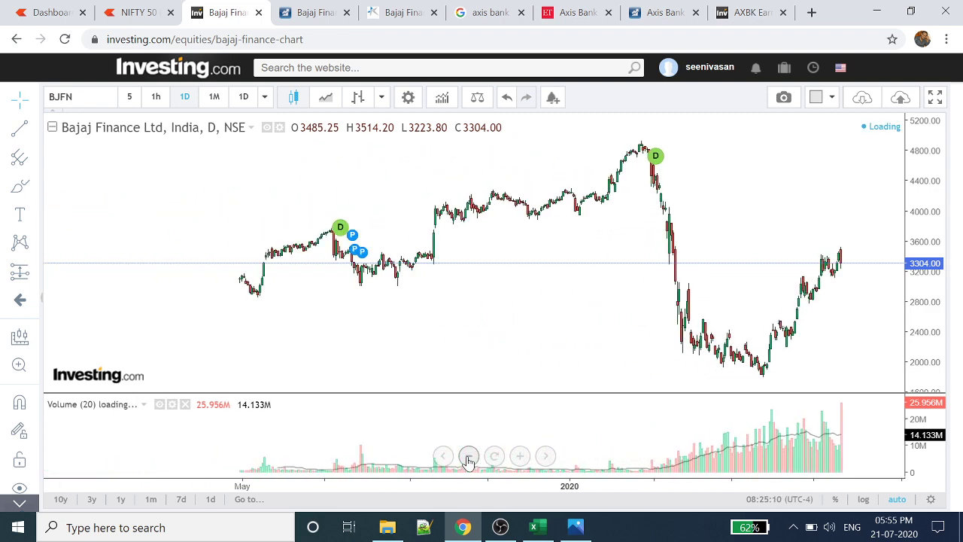
click(467, 458)
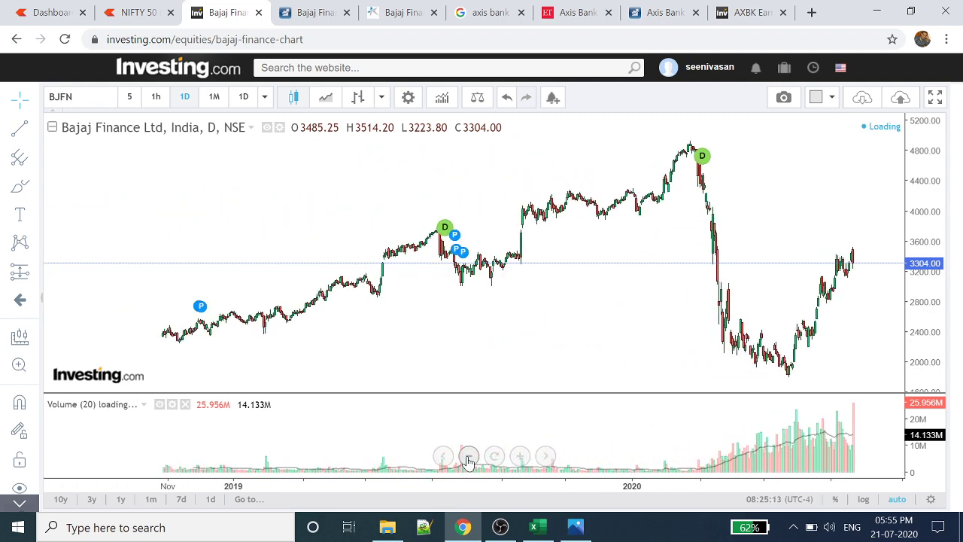
click(34, 129)
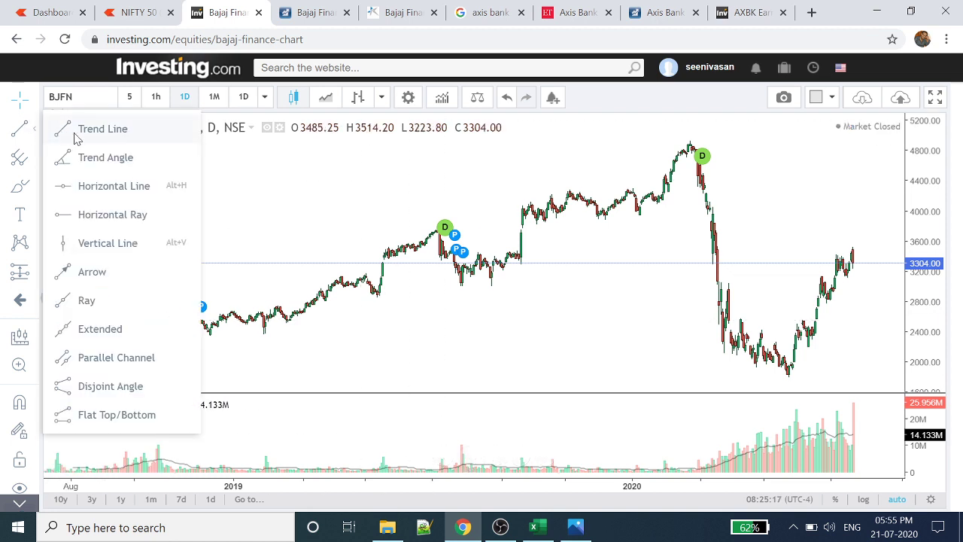
click(95, 188)
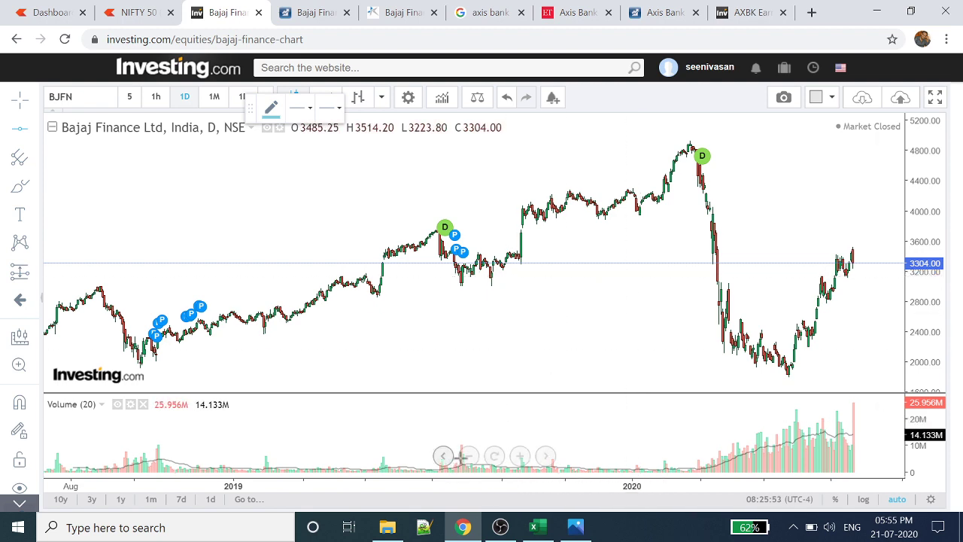
click(467, 457)
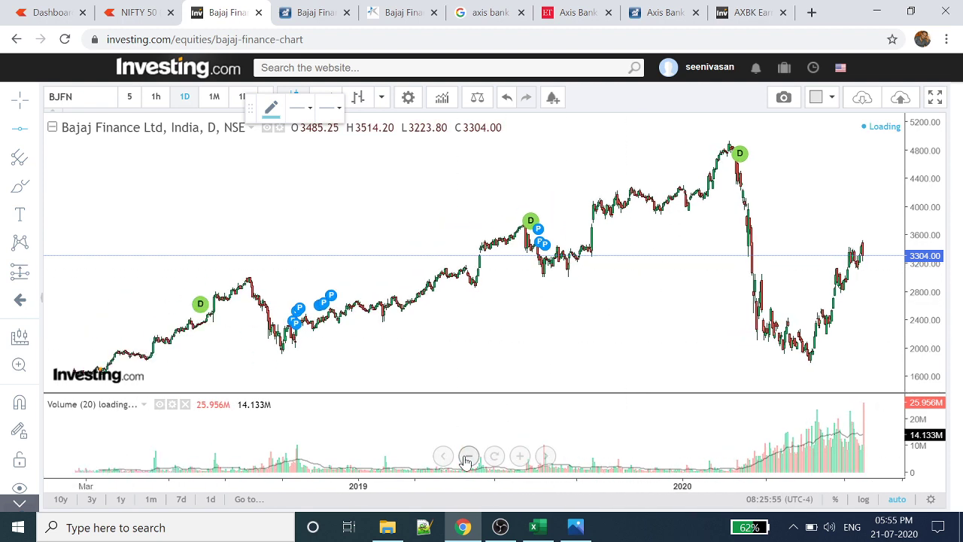
click(467, 456)
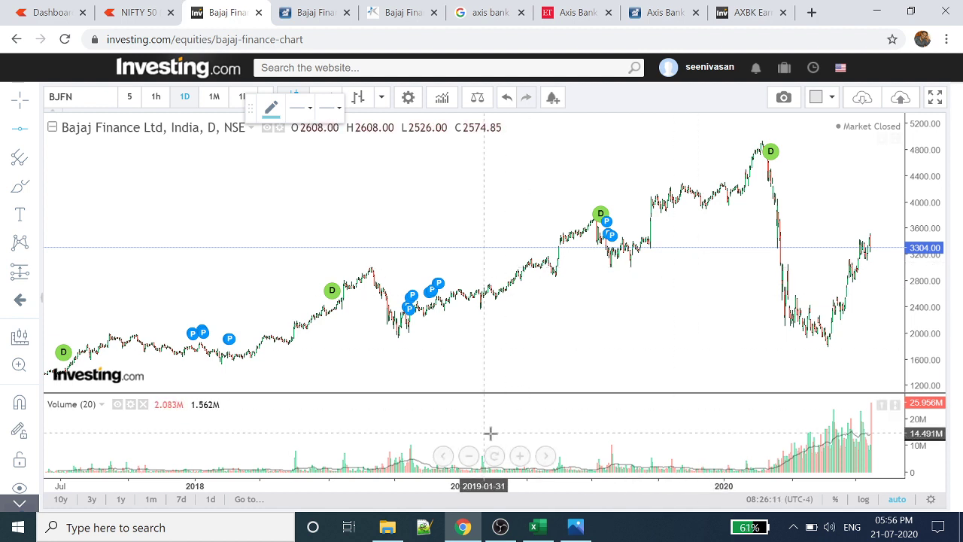
Step: Examine Bajaj Finance's daily candles from February to July 2020 in close detail
click(519, 457)
click(520, 457)
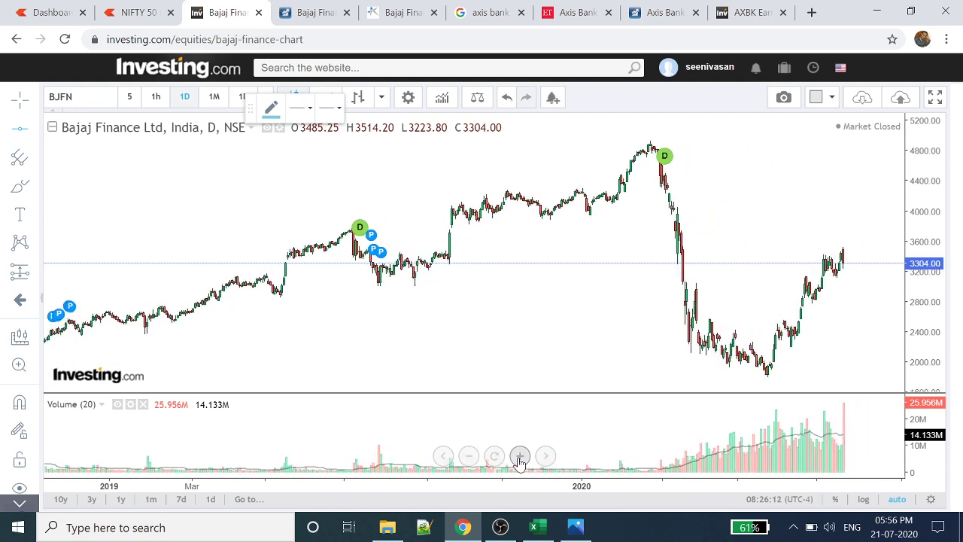
click(520, 457)
click(519, 457)
click(520, 457)
click(519, 458)
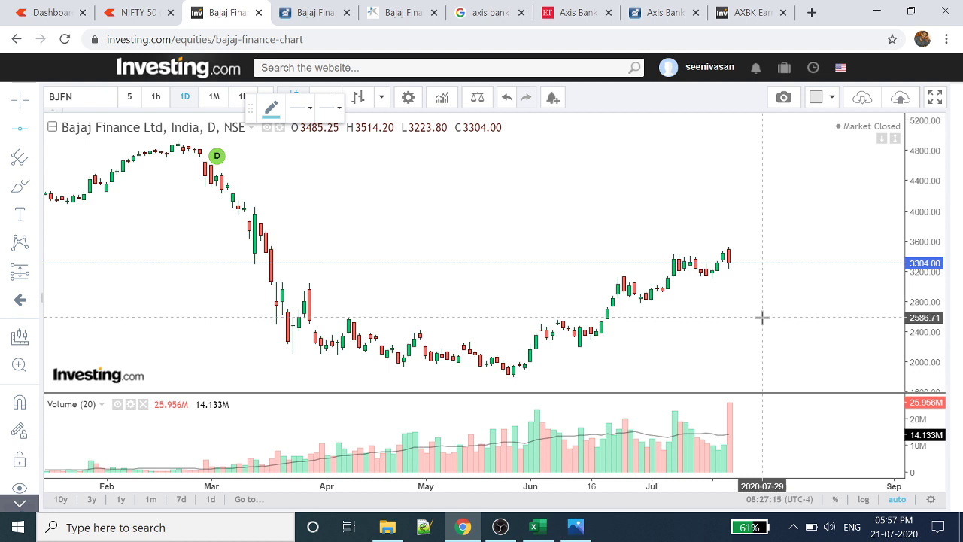
Step: Search the chart symbols for AXIS and load AXBK, the NSE-listed AXIS Bank Ltd stock
click(72, 96)
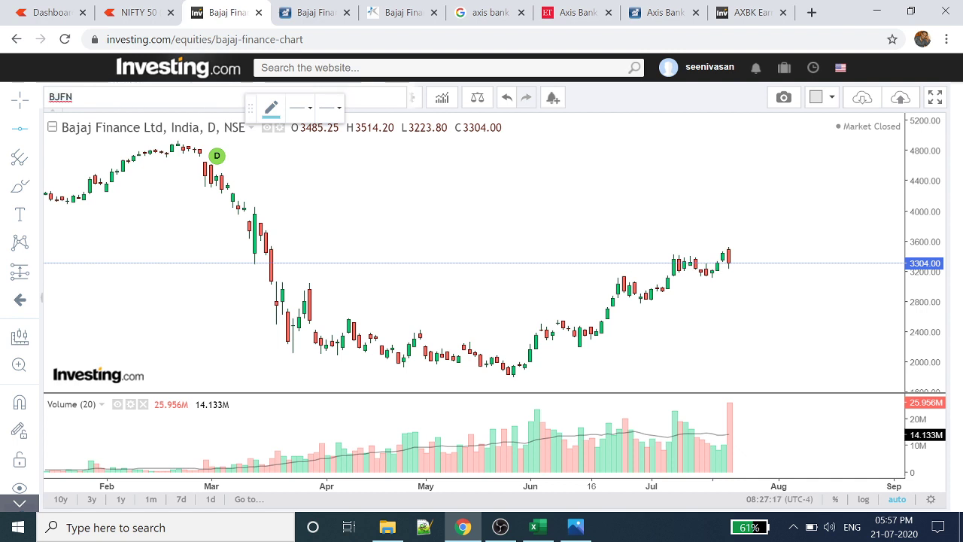
key(BackSpace)
key(BackSpace)
key(BackSpace)
key(BackSpace)
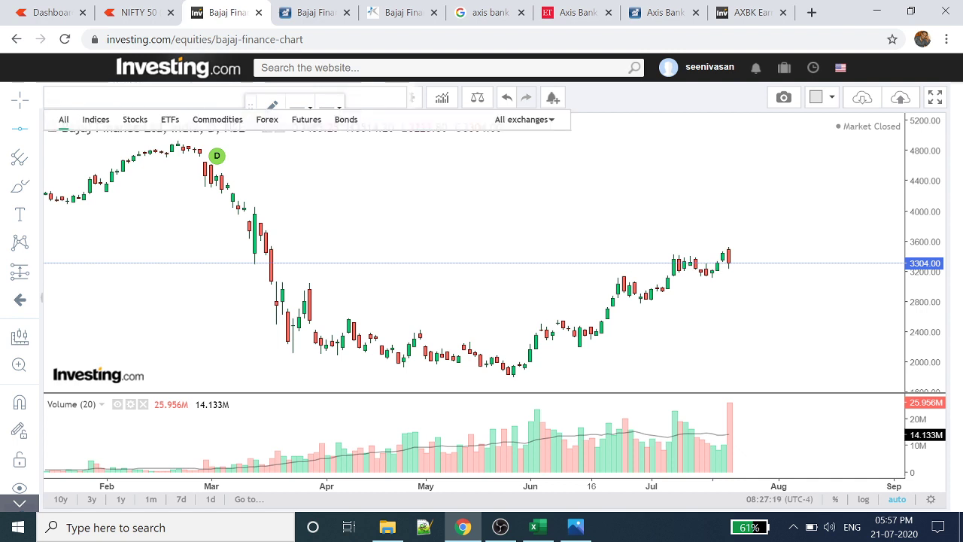
text(AXIS)
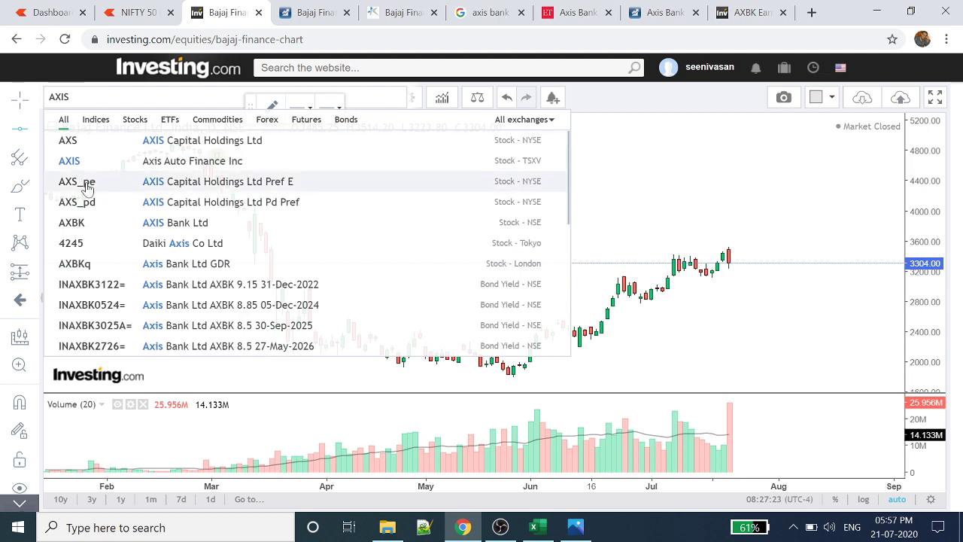
click(82, 226)
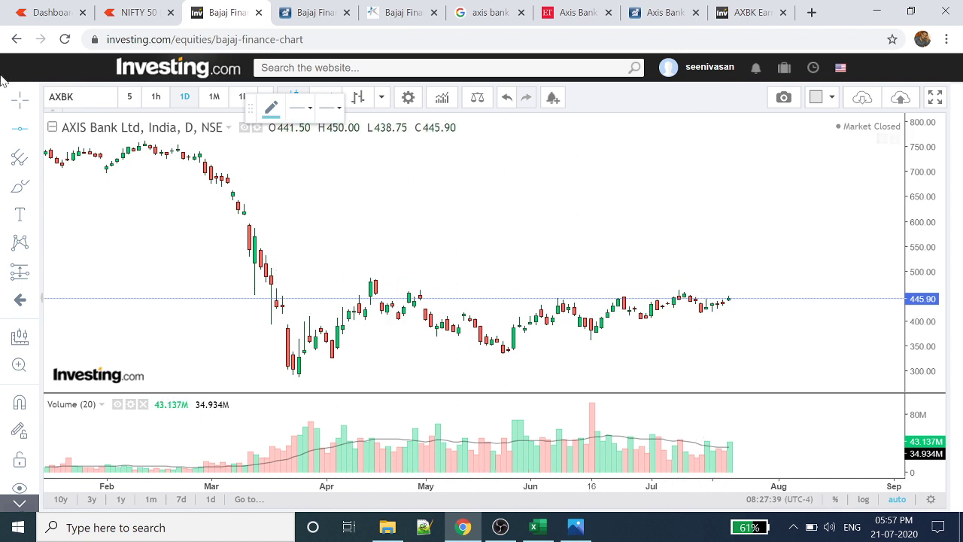
Step: Add a horizontal line at about 449.77 near the July highs on the AXIS Bank chart and make it green and thicker
click(38, 132)
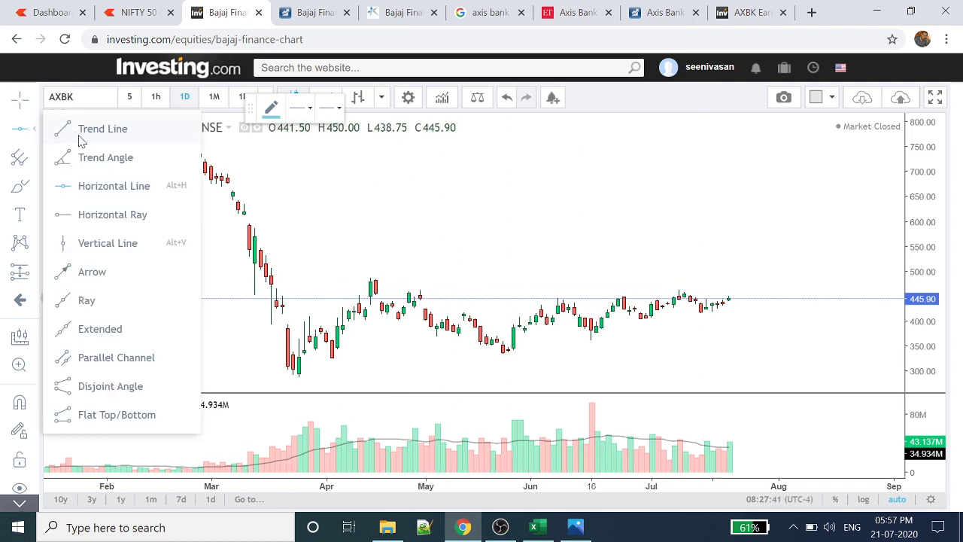
click(94, 188)
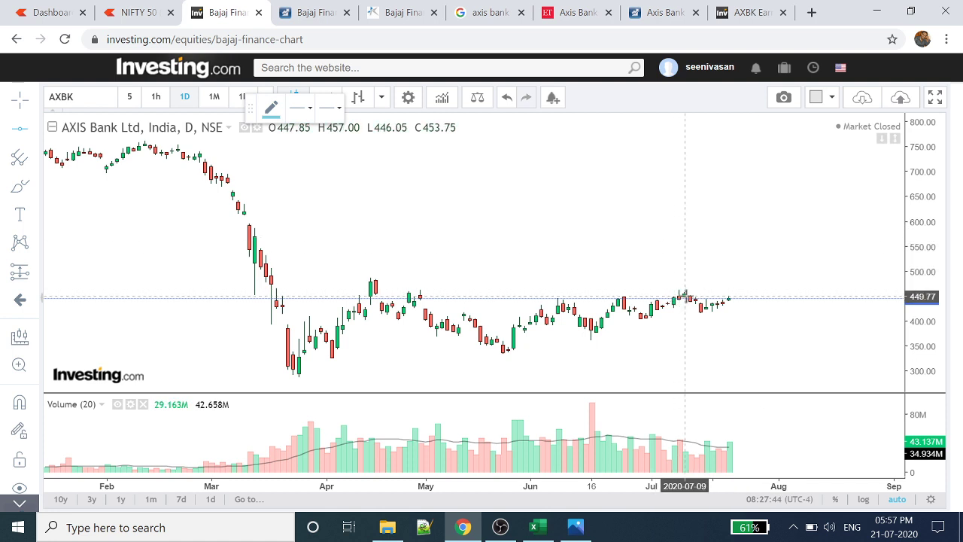
click(684, 295)
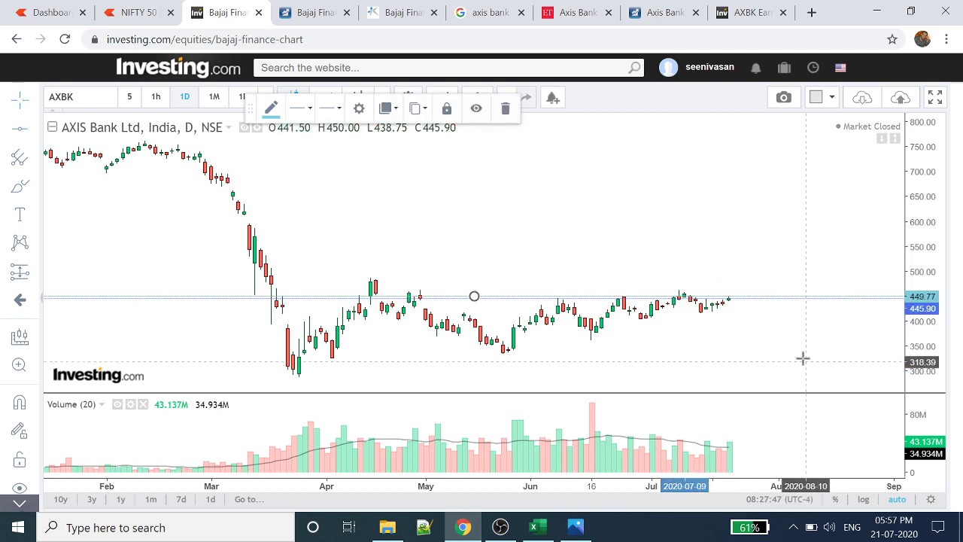
click(271, 110)
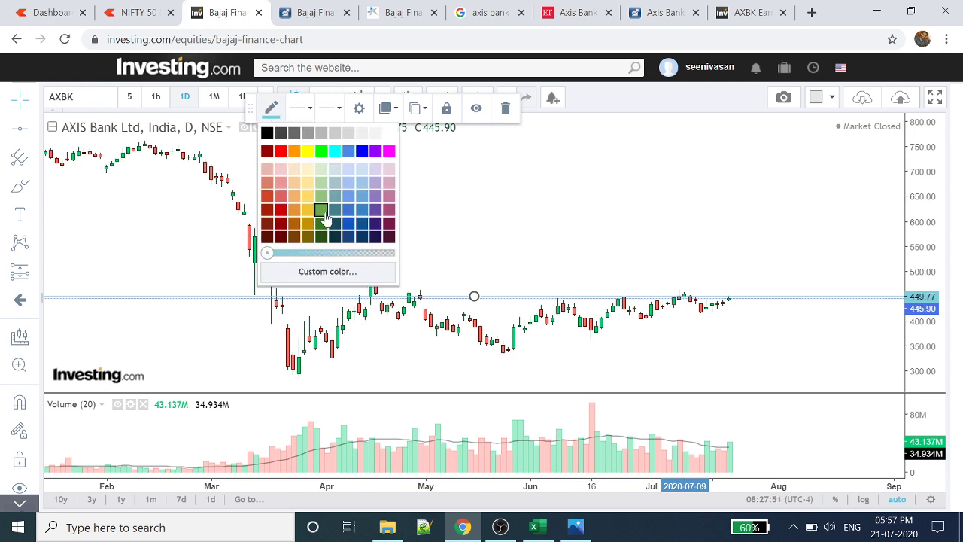
click(323, 212)
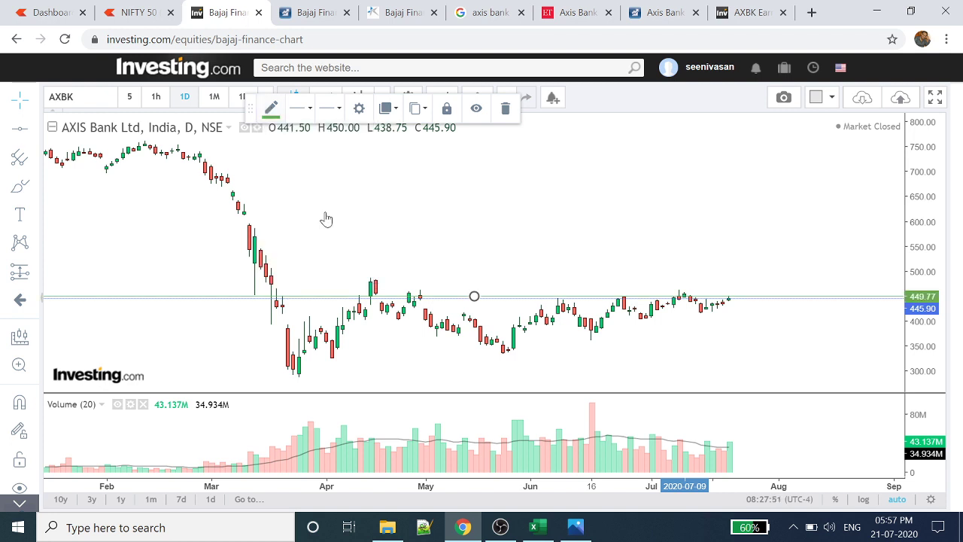
click(302, 107)
click(327, 136)
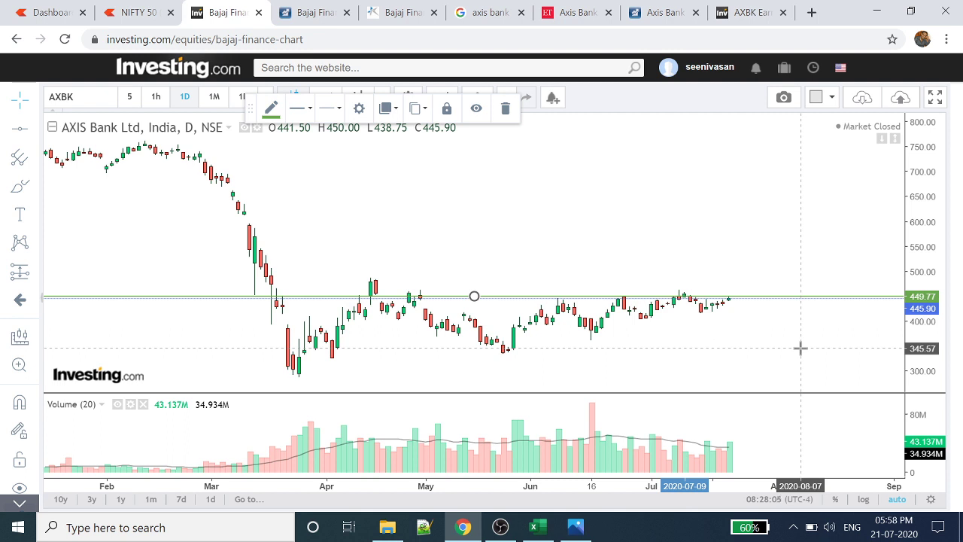
Step: Add a second horizontal line at about 404.47, below the mid-July candles on the AXIS Bank chart
click(33, 131)
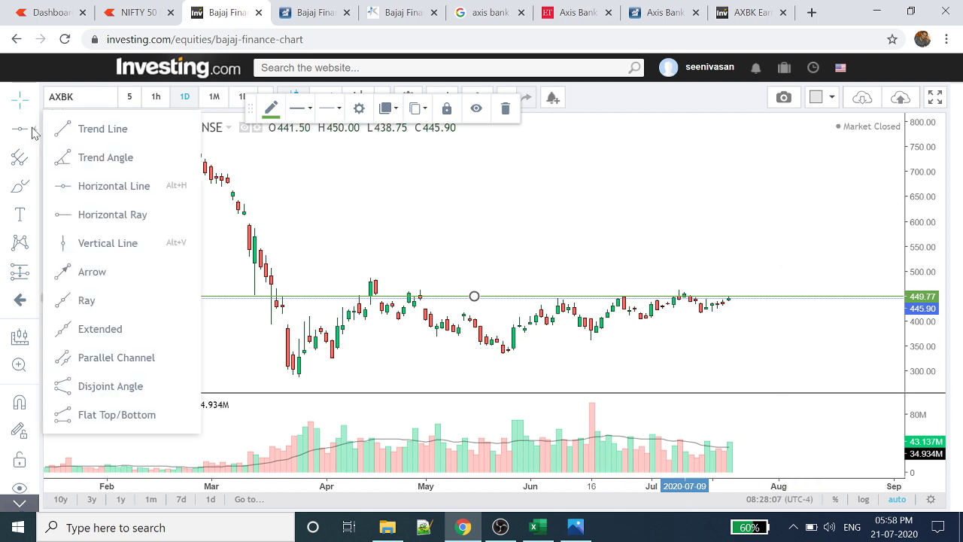
click(106, 194)
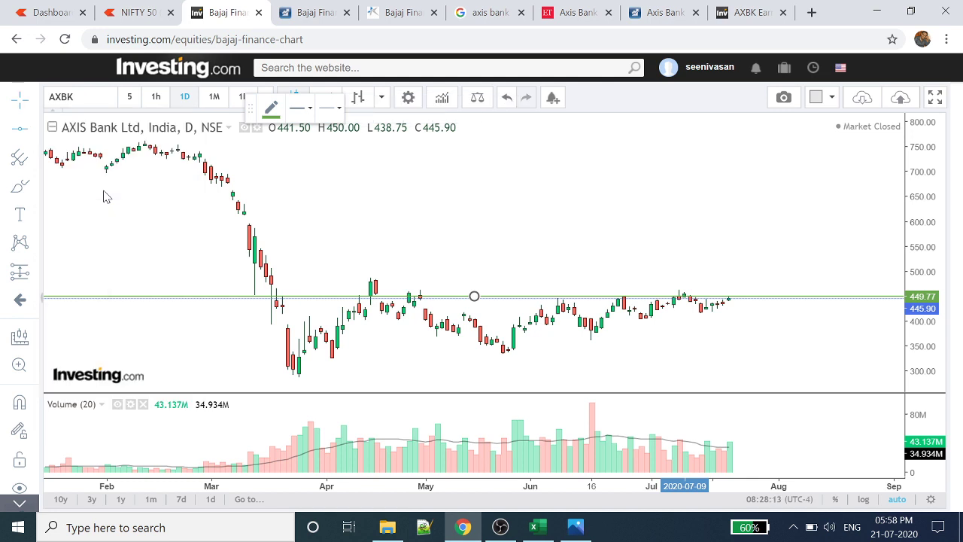
click(701, 319)
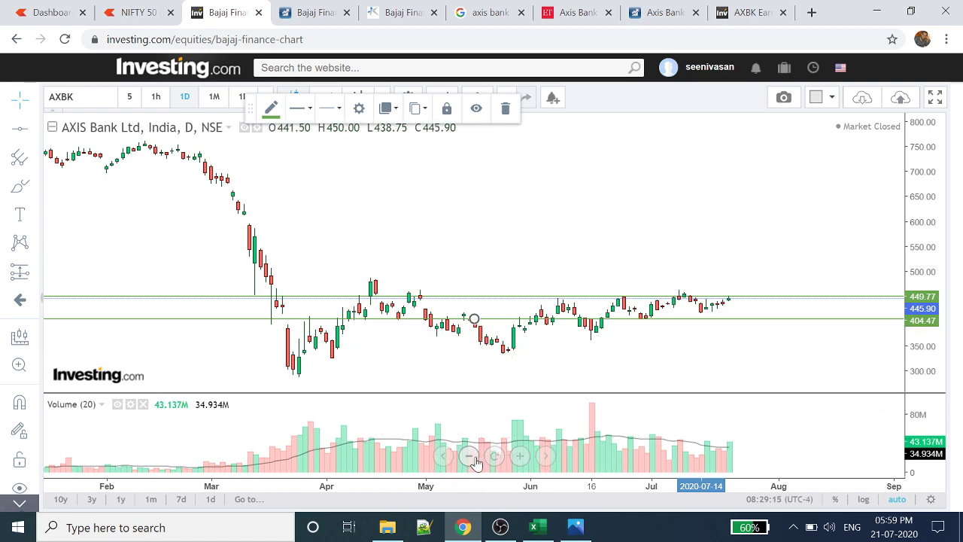
Step: Examine AXIS Bank's daily price history back to 2015 against the two horizontal levels
click(469, 456)
click(469, 456)
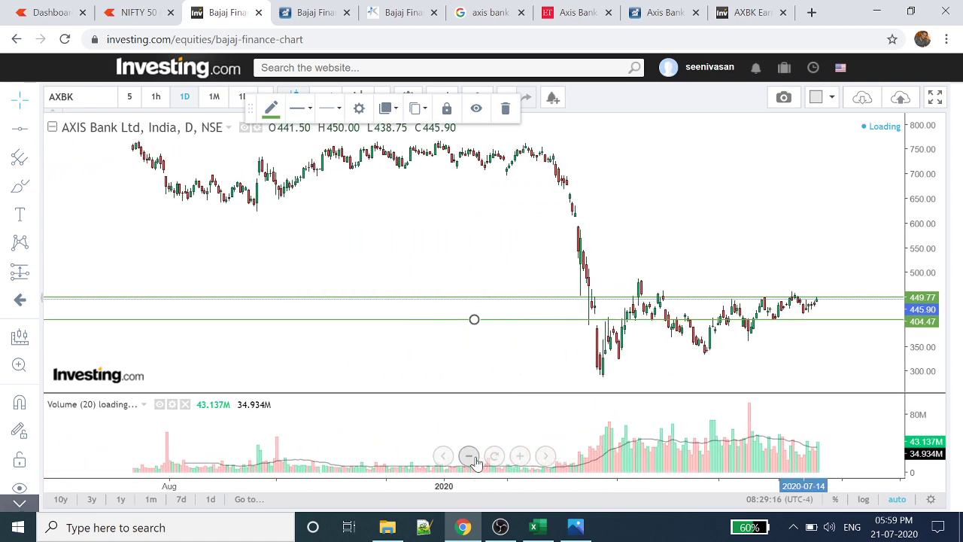
click(469, 456)
click(468, 456)
click(469, 457)
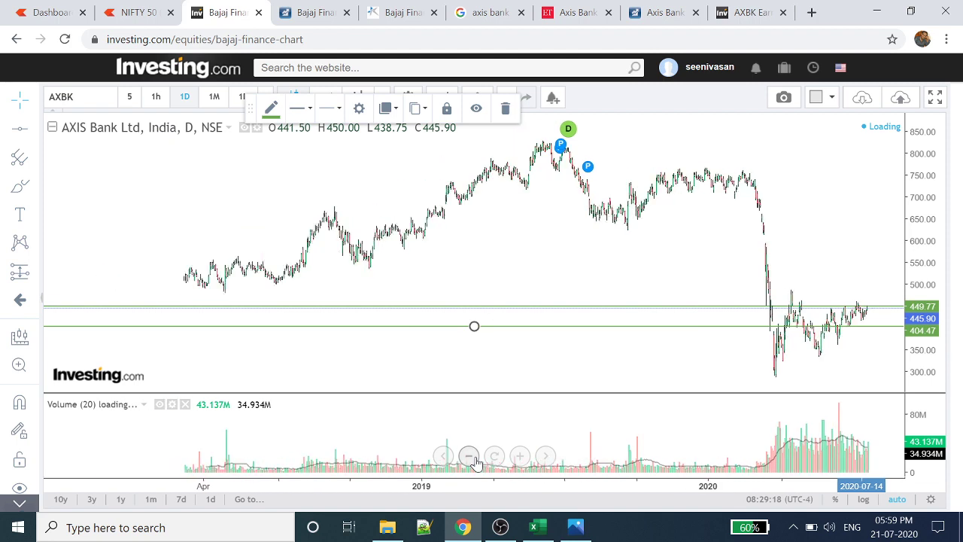
click(469, 457)
click(469, 457)
click(469, 456)
click(469, 455)
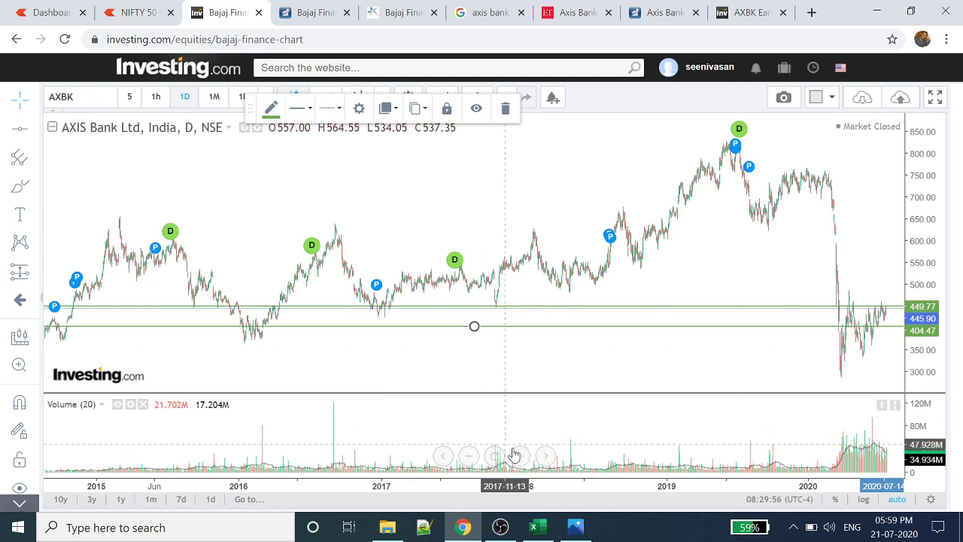
click(519, 456)
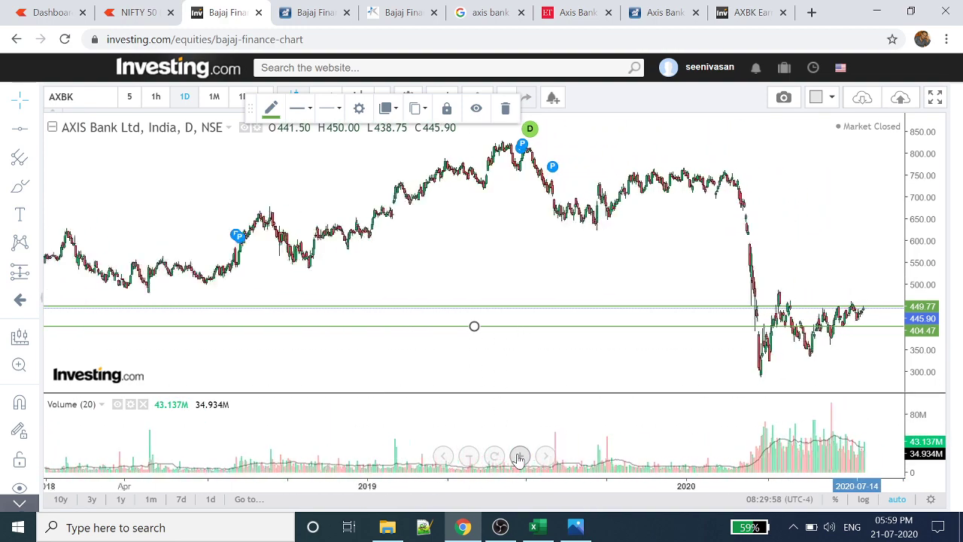
Step: Search the chart symbols for HINDU and load HLL, the NSE-listed Hindustan Unilever Ltd. stock
click(519, 456)
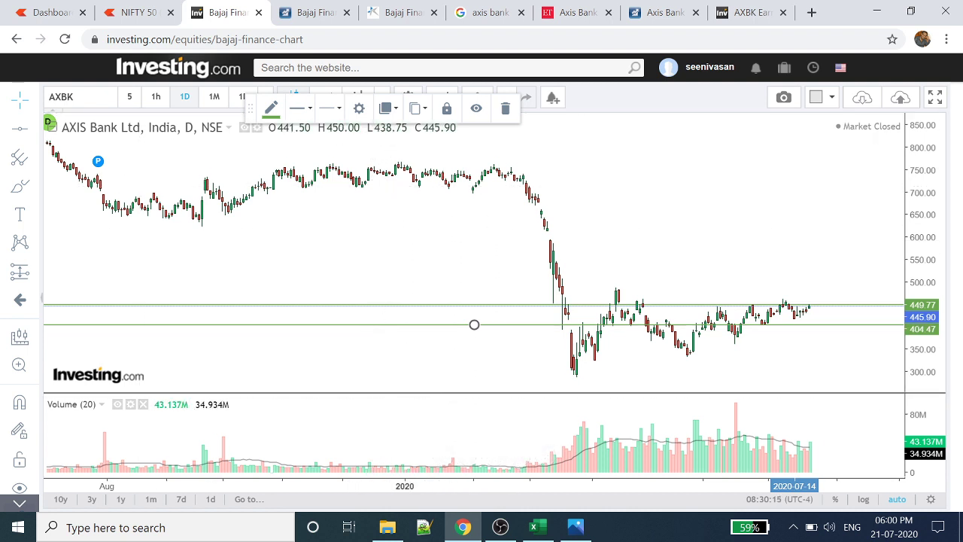
click(61, 96)
text(HIN)
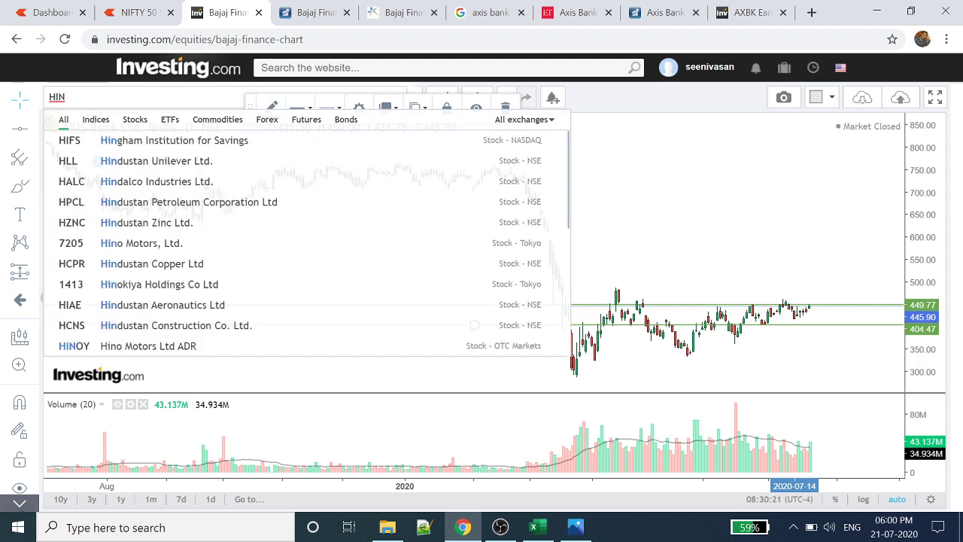
text(DU)
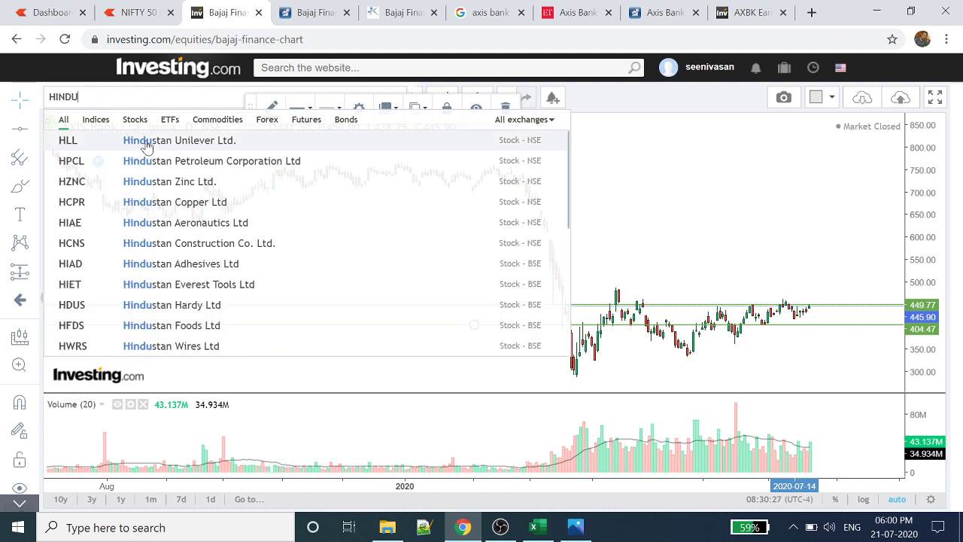
click(147, 146)
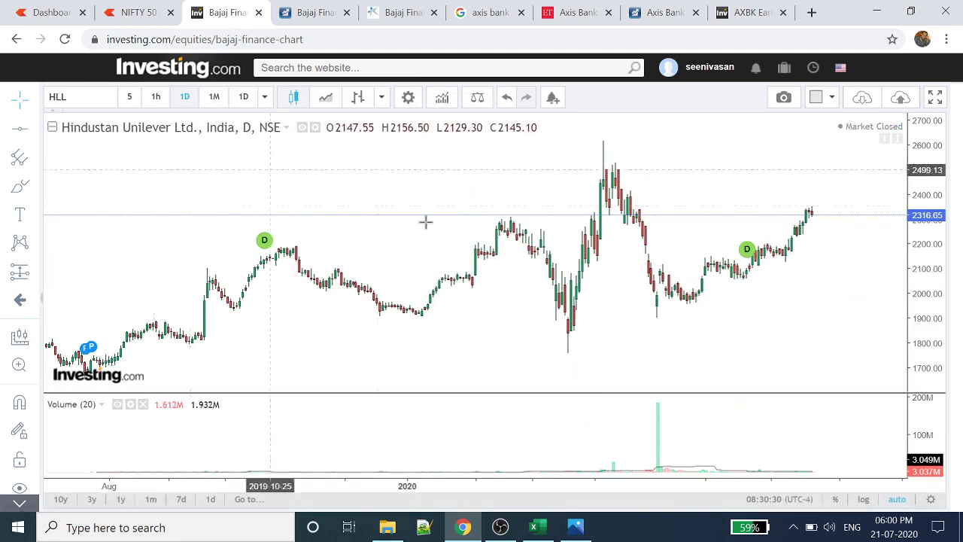
Step: Examine Hindustan Unilever's daily candles through the 2020 price swings up to July
drag(825, 279, 701, 313)
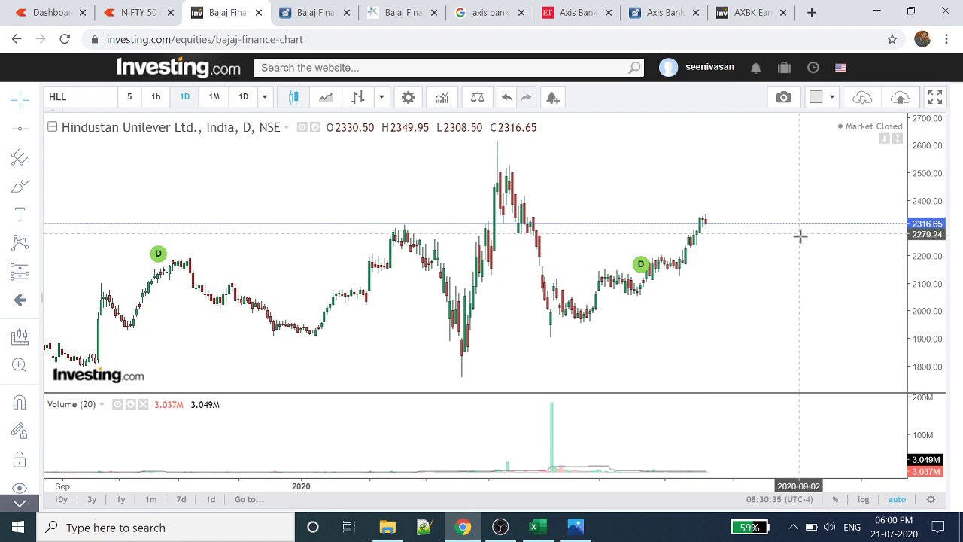
mouse_move(641, 266)
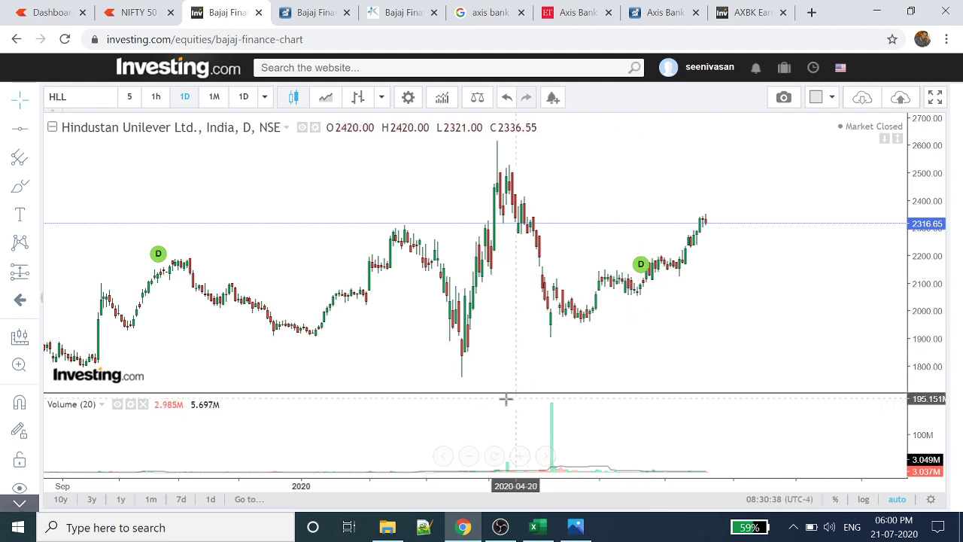
click(519, 457)
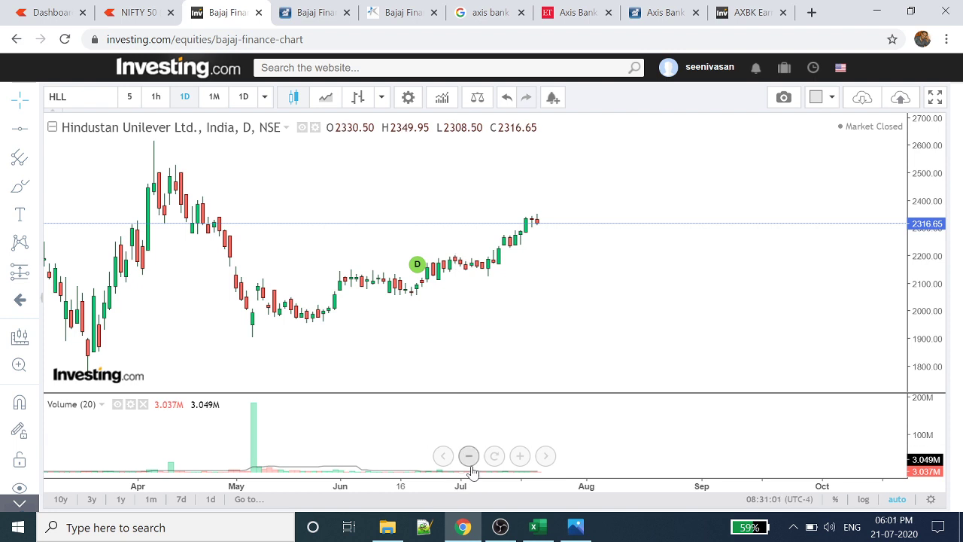
click(469, 456)
click(468, 455)
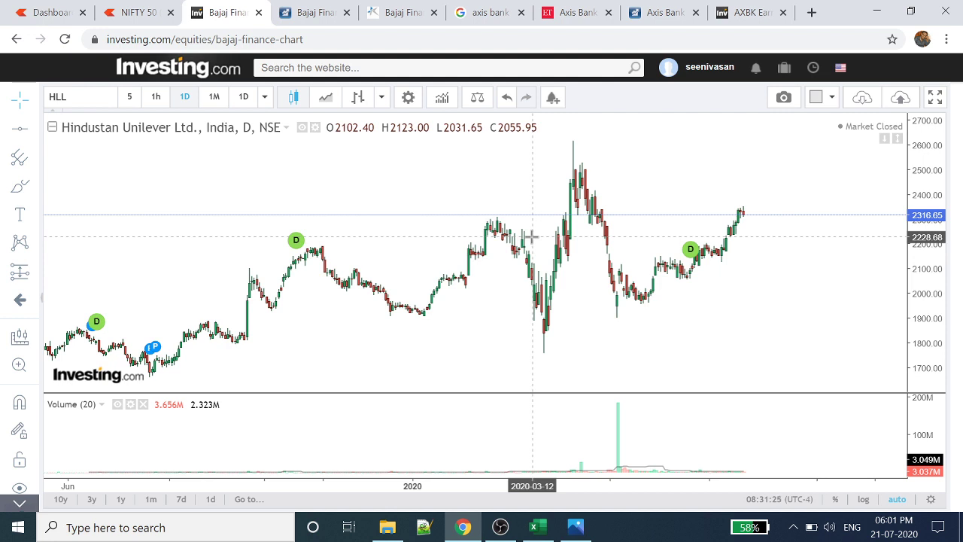
mouse_move(469, 456)
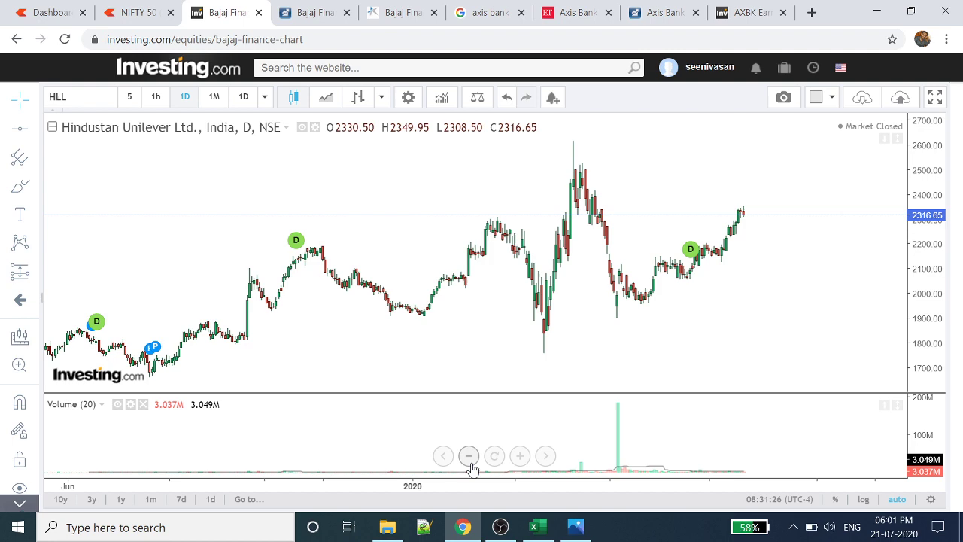
click(519, 455)
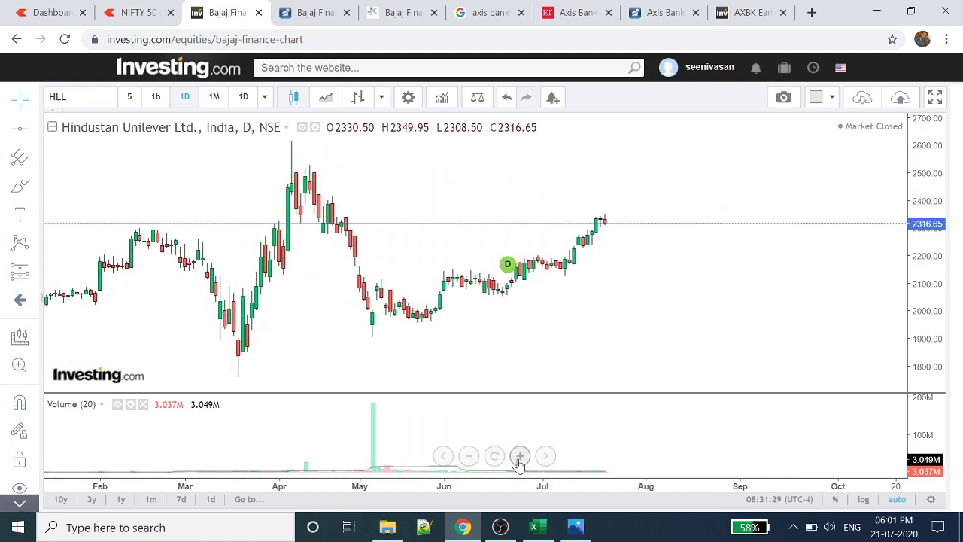
Step: Examine Hindustan Unilever's long-term daily price history back to 2013
click(469, 456)
click(468, 456)
click(469, 457)
click(469, 457)
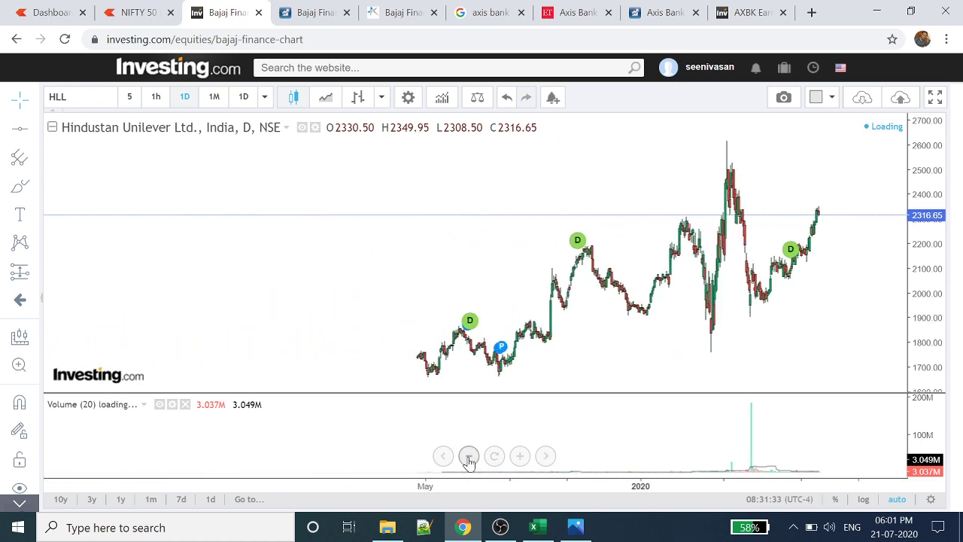
click(468, 456)
click(468, 456)
click(469, 456)
click(469, 456)
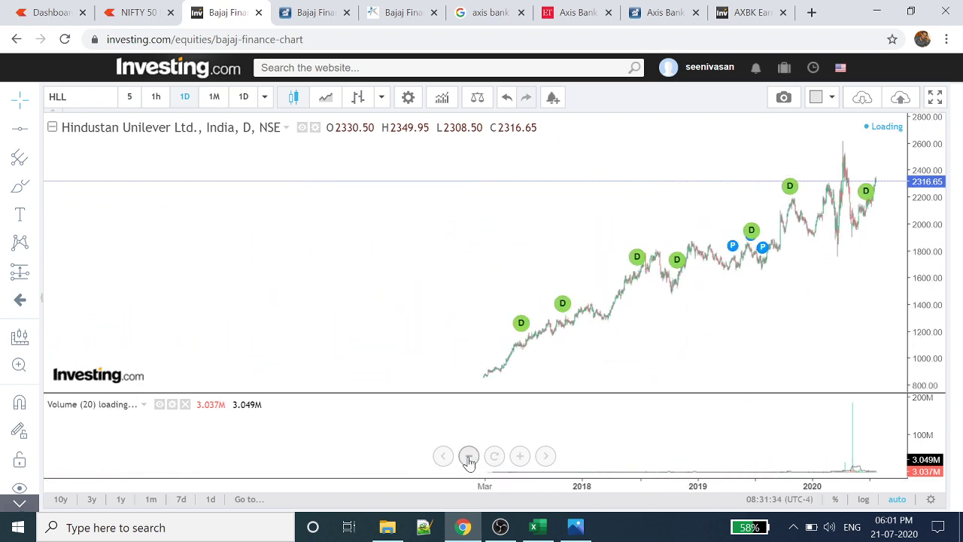
click(469, 456)
click(468, 456)
click(469, 457)
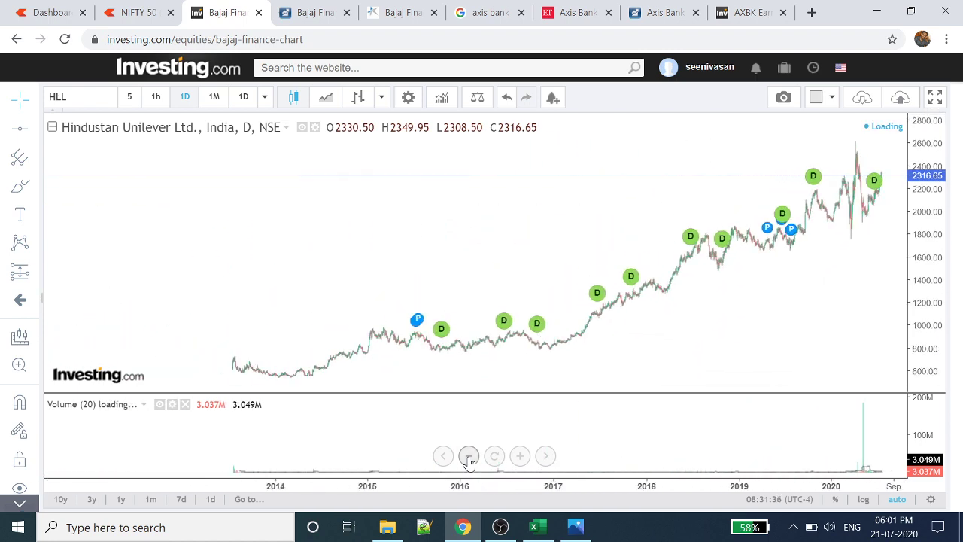
Step: Examine Hindustan Unilever's daily candles from February to July 2020 up close
click(519, 457)
click(520, 457)
click(519, 457)
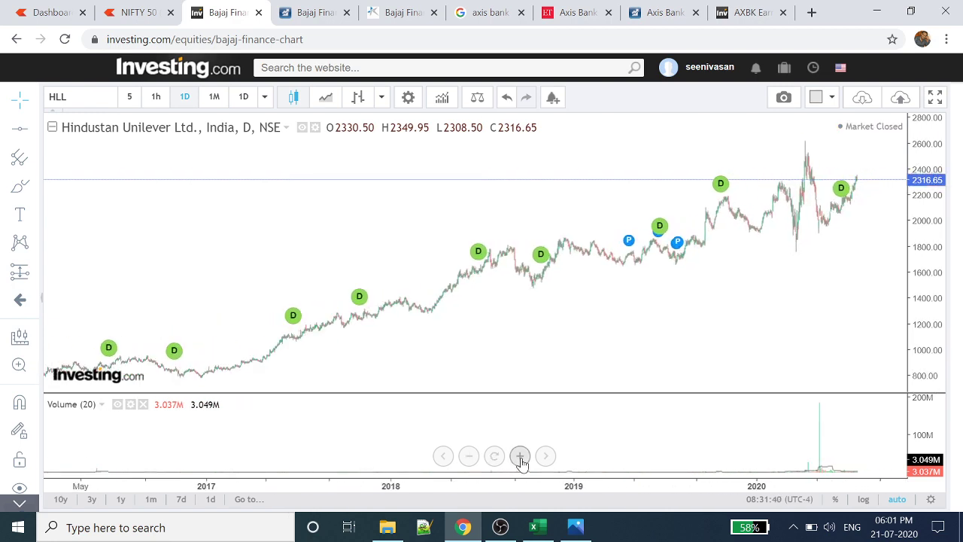
click(520, 456)
click(520, 456)
click(520, 456)
click(519, 457)
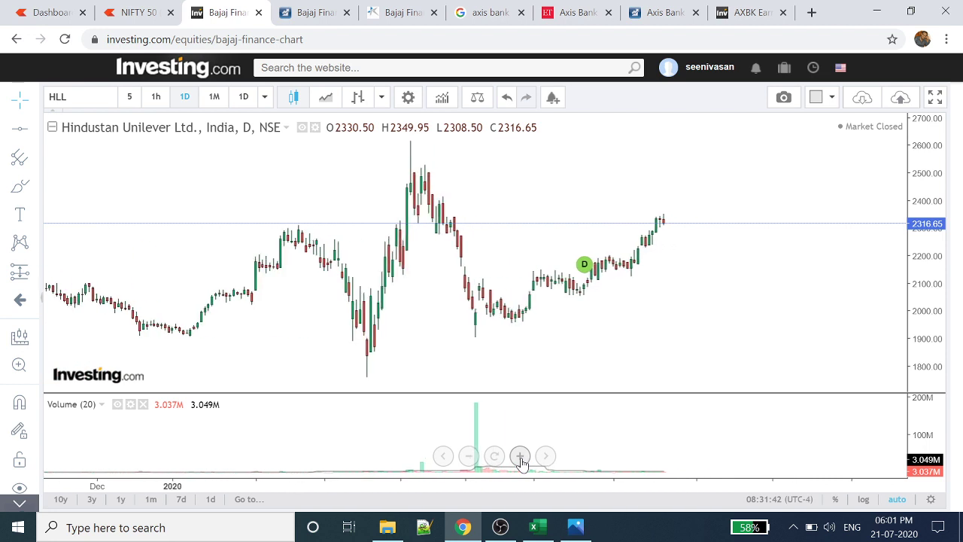
click(520, 456)
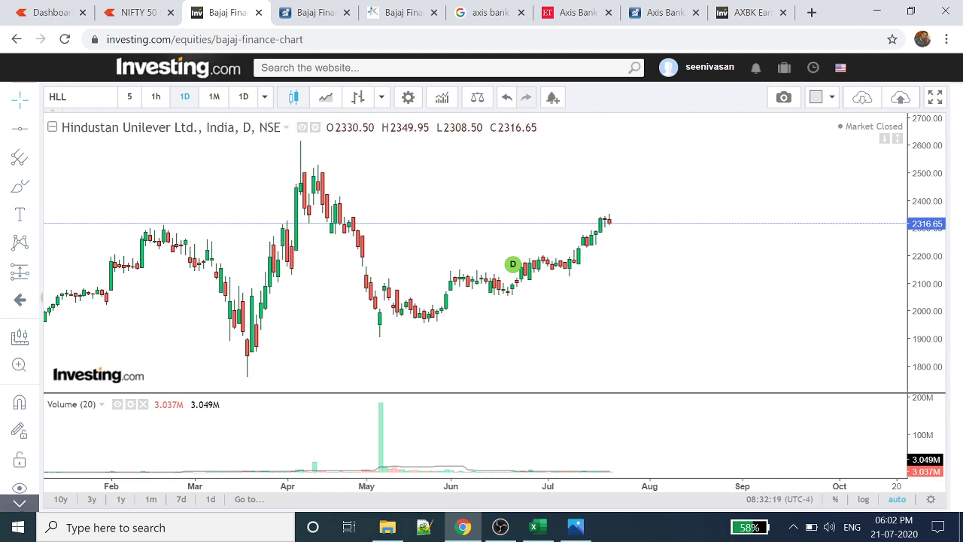
Step: Switch to the Kite dashboard and show NIFTY 50's open, high, low and previous close from watchlist 5
click(138, 6)
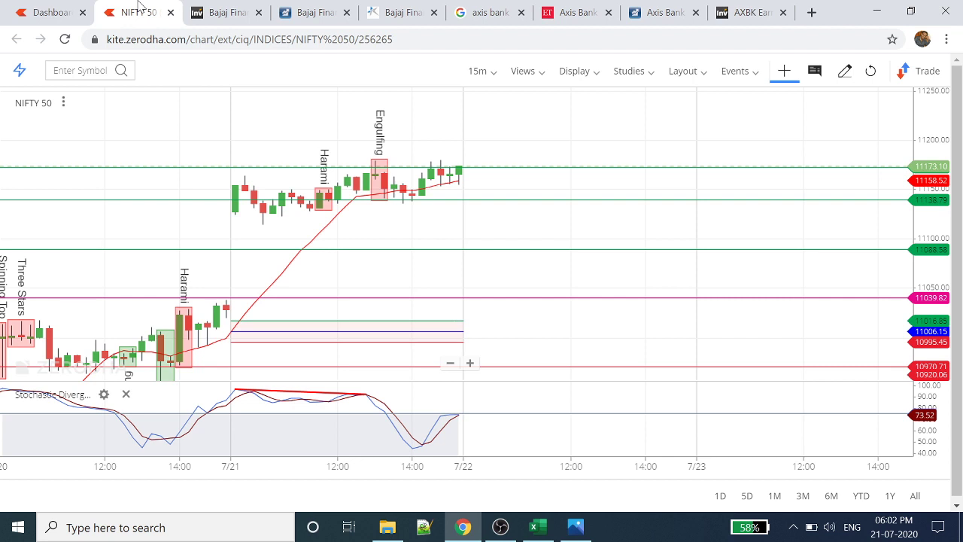
click(43, 7)
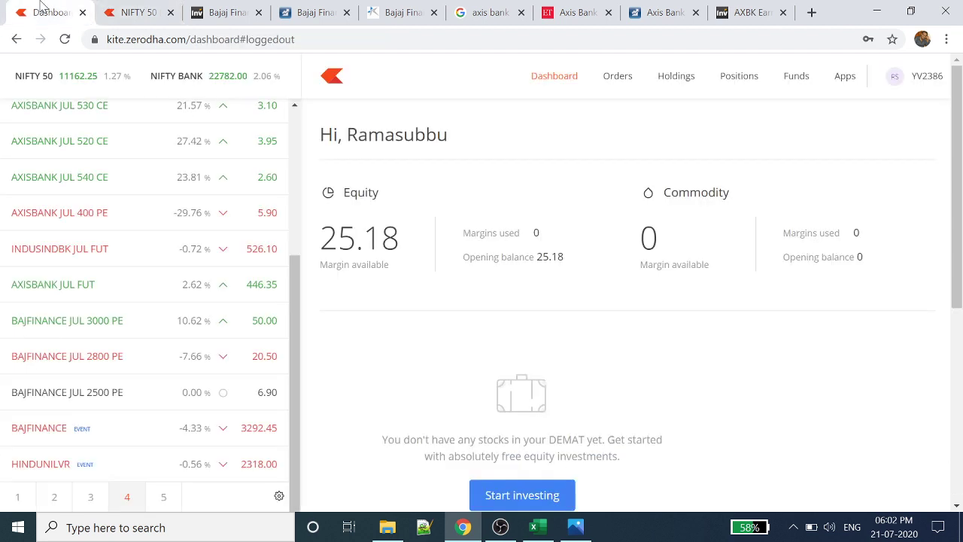
click(164, 498)
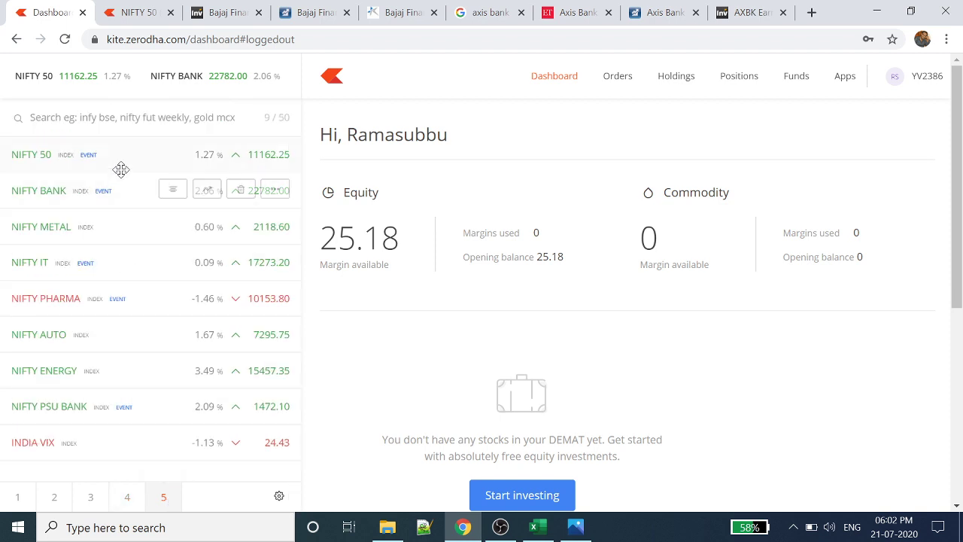
click(172, 152)
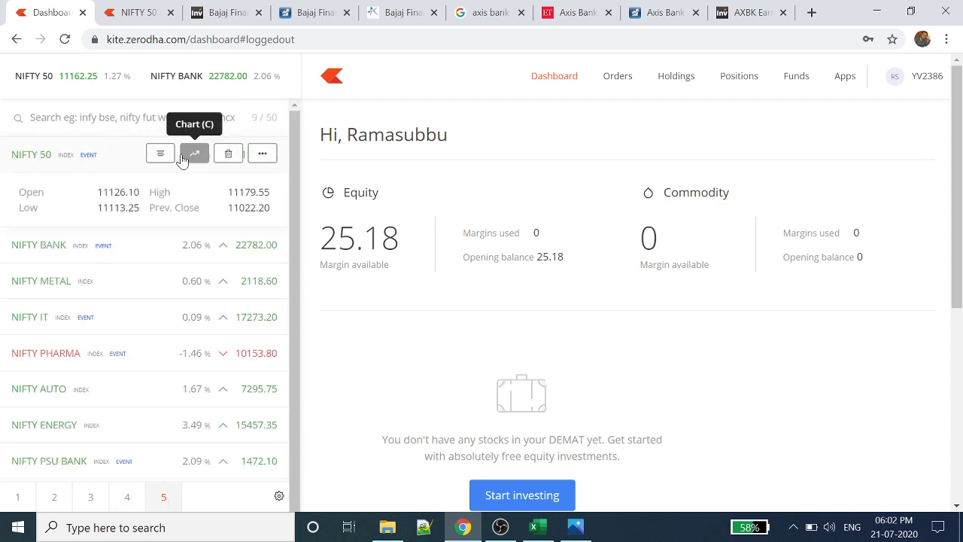
Step: Switch to the FUT_Trade_CPR workbook in Excel and copy the 21-07-2020 row of the NiftyIndex sheet into row 4
click(538, 528)
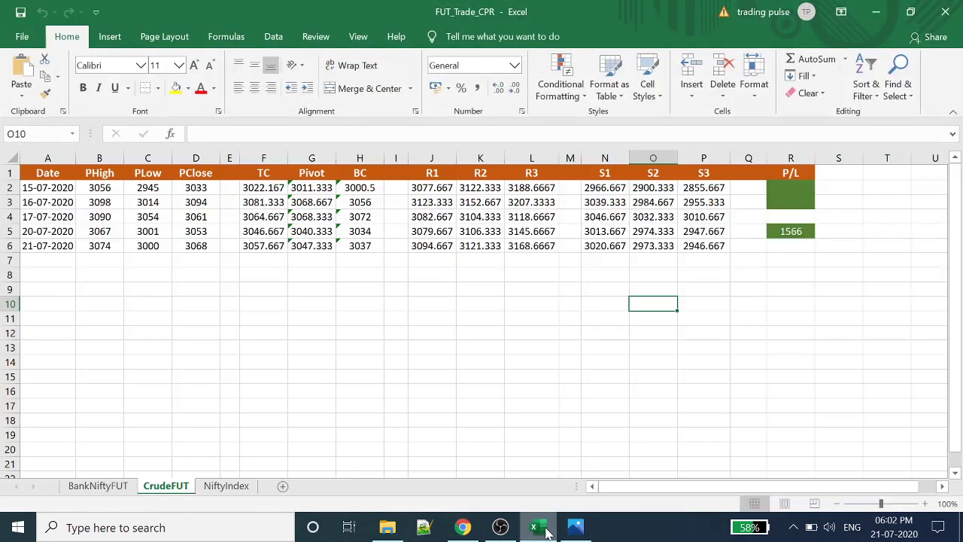
click(222, 486)
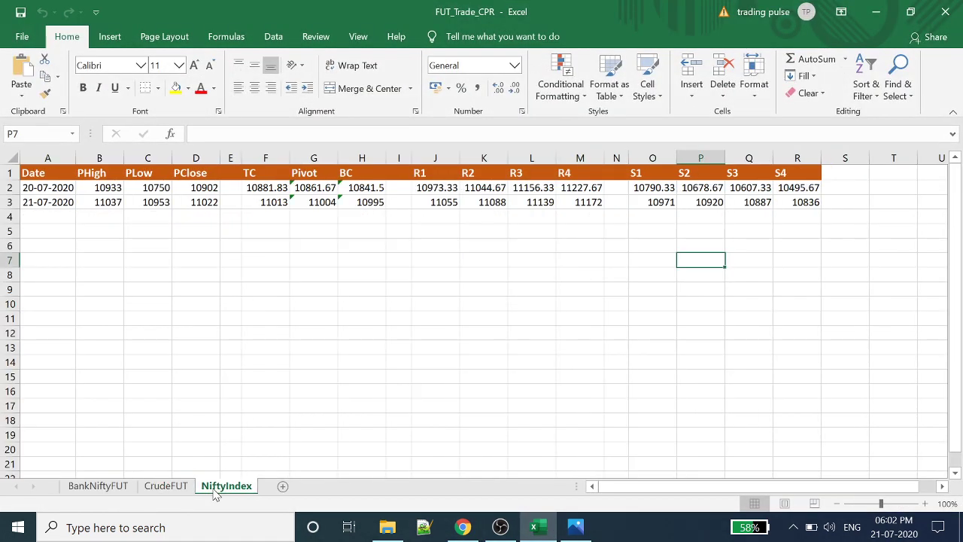
click(37, 202)
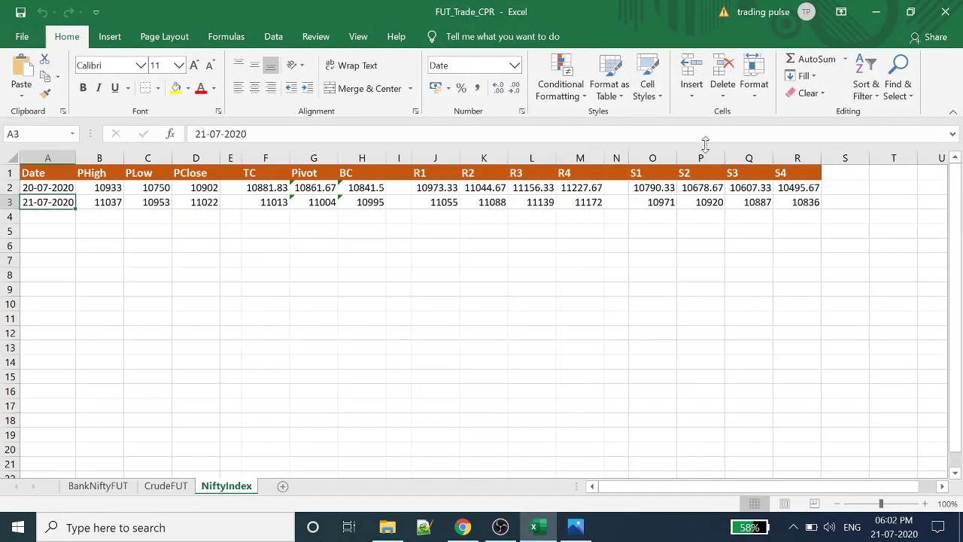
shift+click(795, 201)
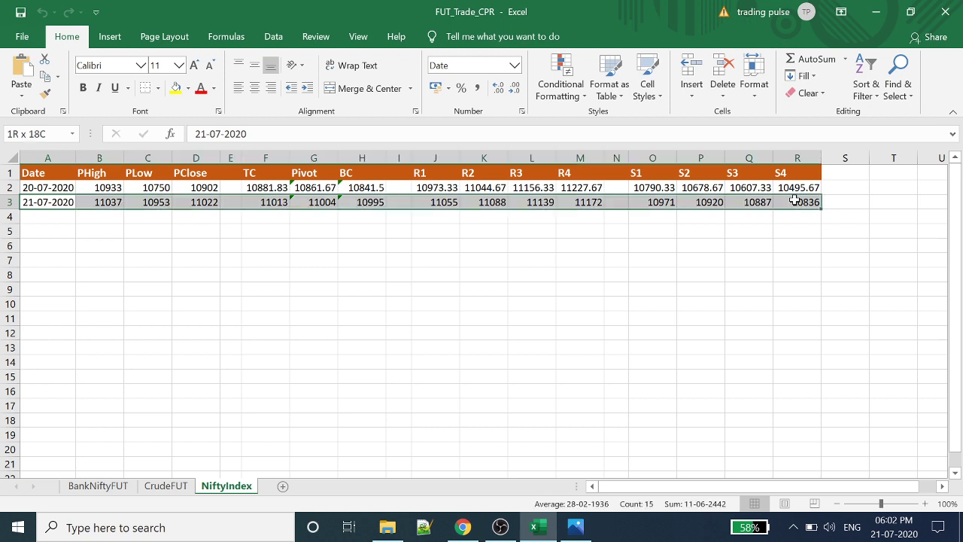
key(ctrl+c)
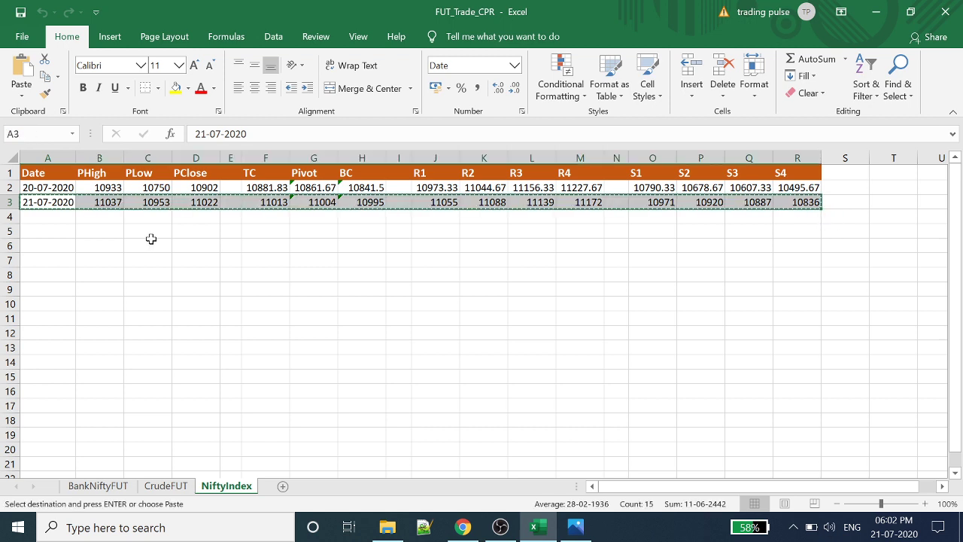
click(47, 216)
key(ctrl+v)
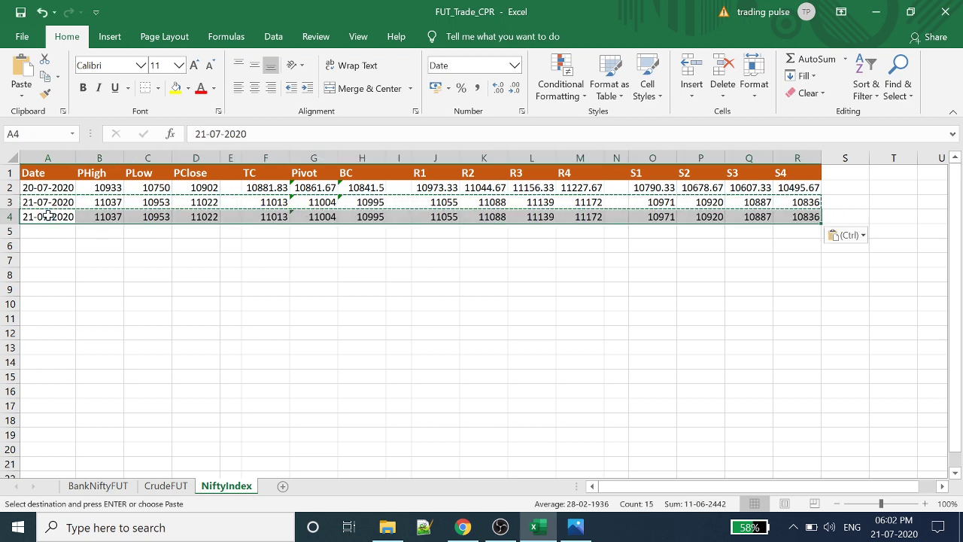
key(Escape)
Step: Change the date in A4 to 22-07-2020 and check NIFTY 50's daily figures on the Kite dashboard
click(205, 134)
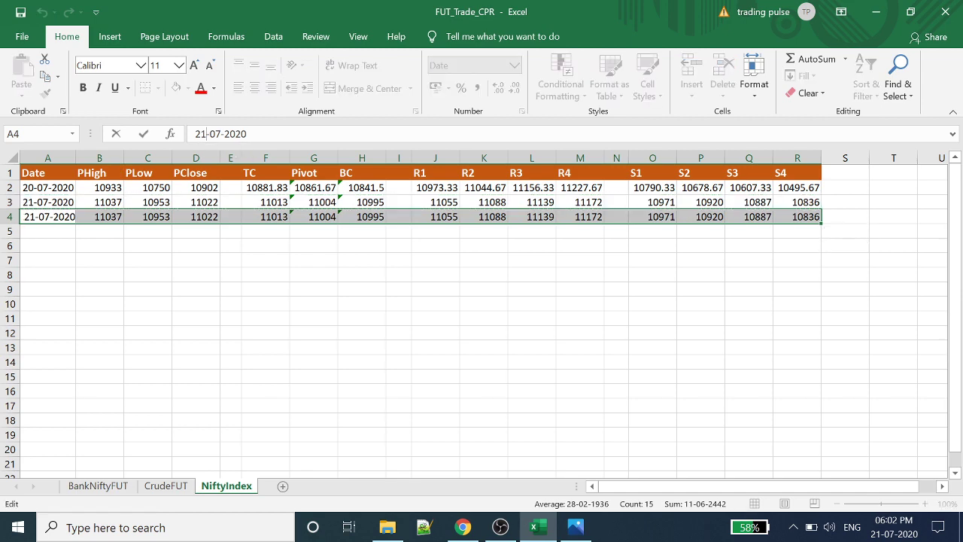
key(BackSpace)
text(2)
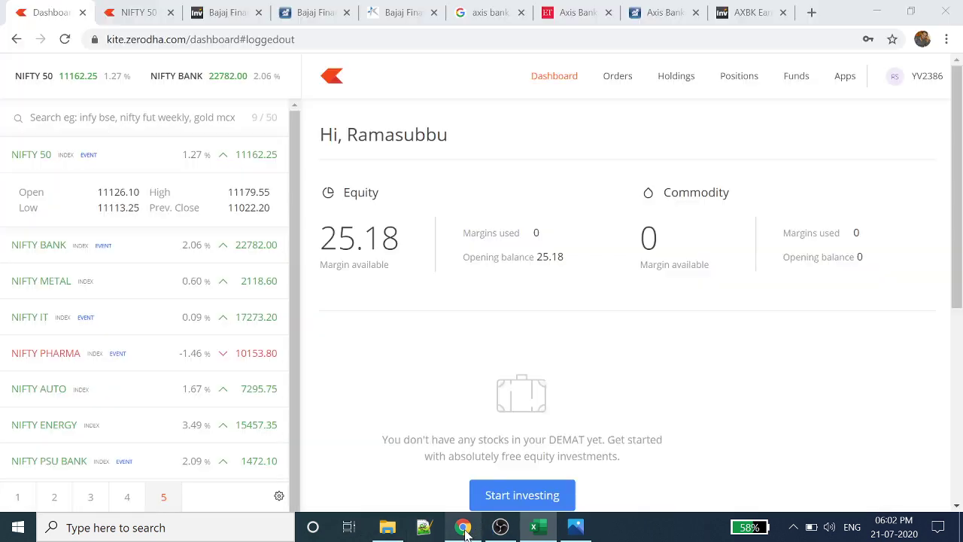
click(464, 528)
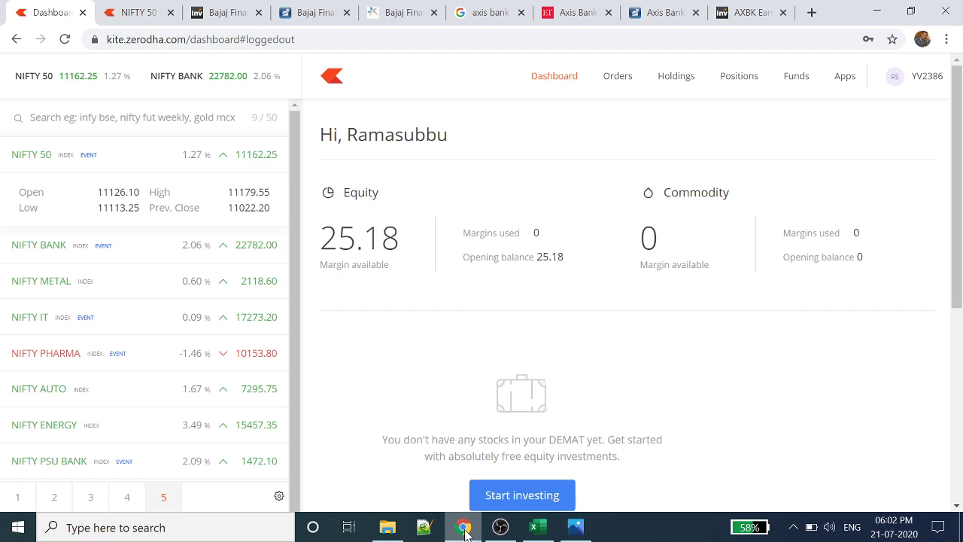
click(535, 525)
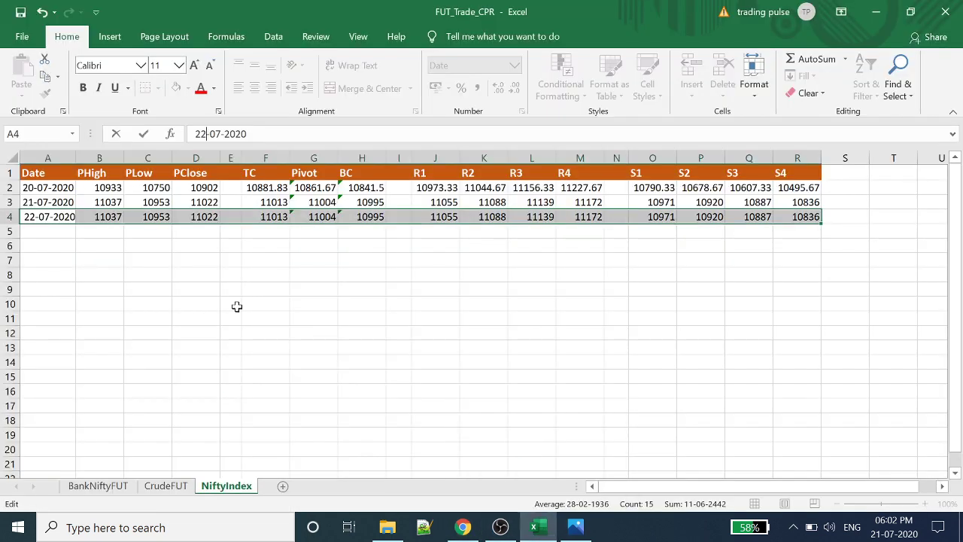
key(Escape)
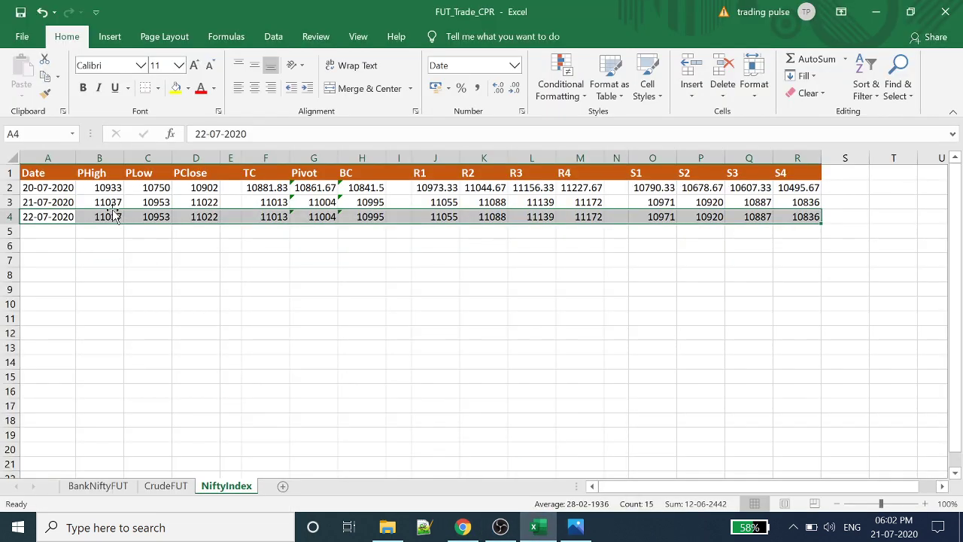
text(1)
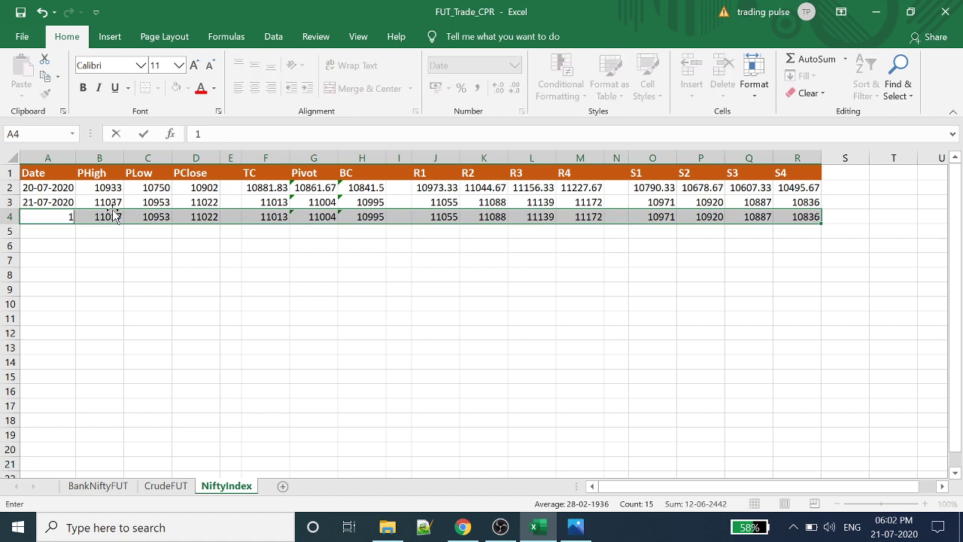
key(BackSpace)
click(103, 229)
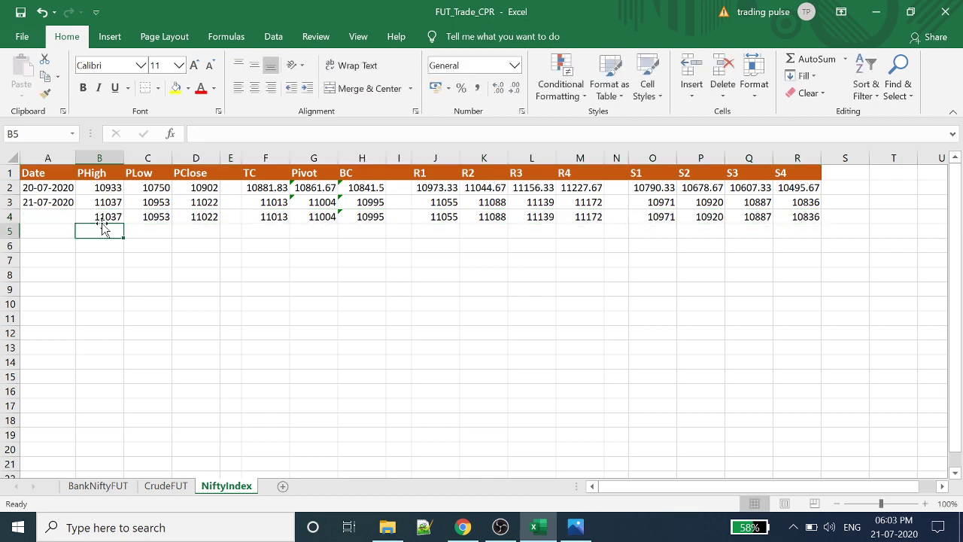
Step: Copy the date 21-07-2020 from A3 into the empty cell A4
click(61, 201)
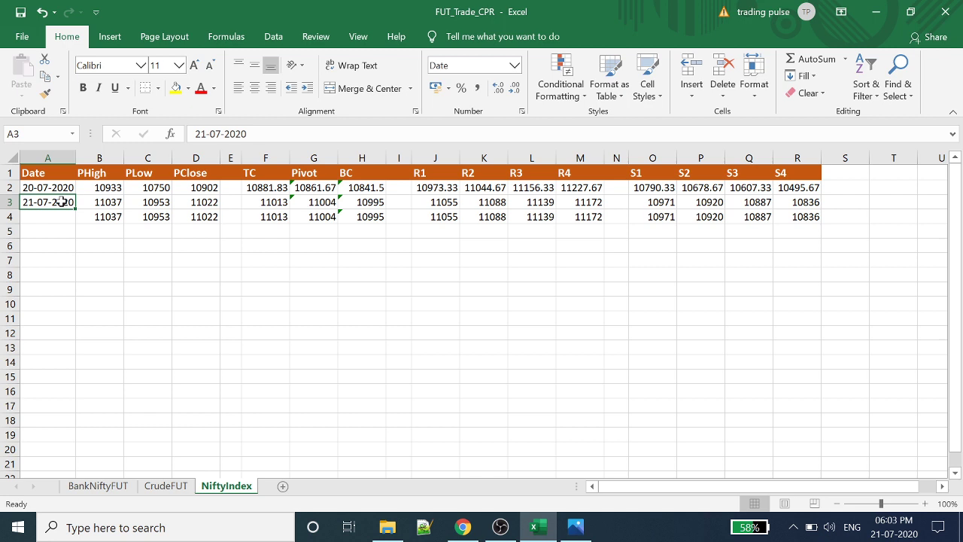
key(ctrl+c)
click(61, 216)
key(Return)
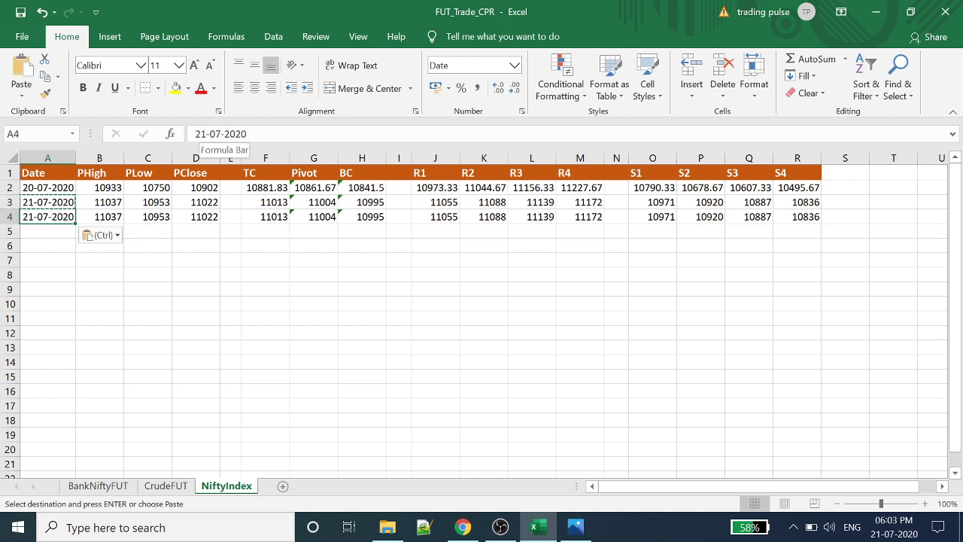
Step: Change the date in A4 to 22-07-2020 and enter 11180 as that row's PHigh
click(204, 134)
key(BackSpace)
text(2)
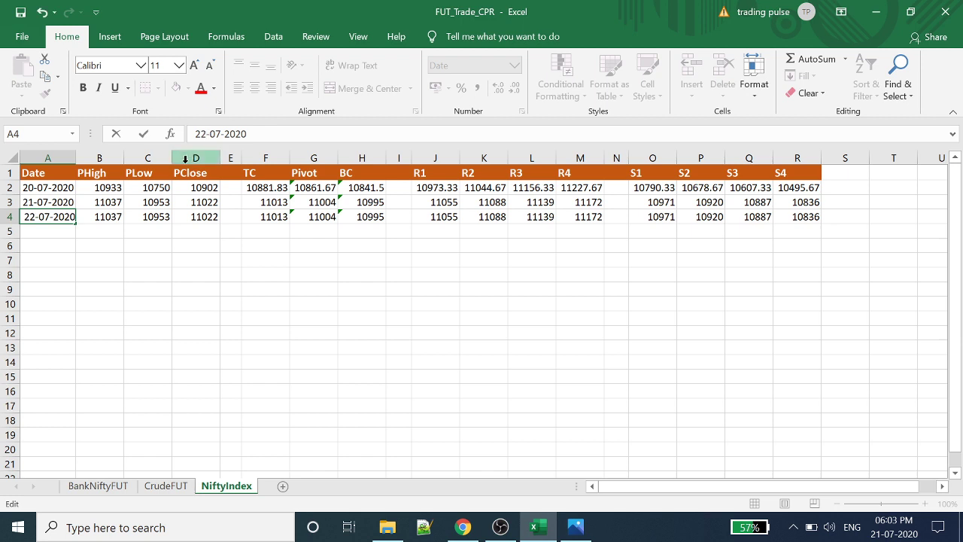
click(109, 218)
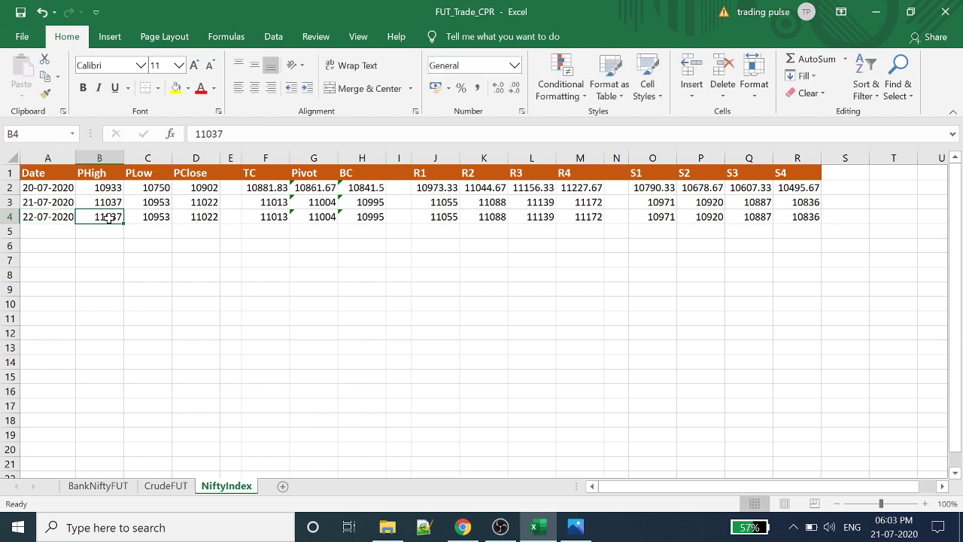
text(111)
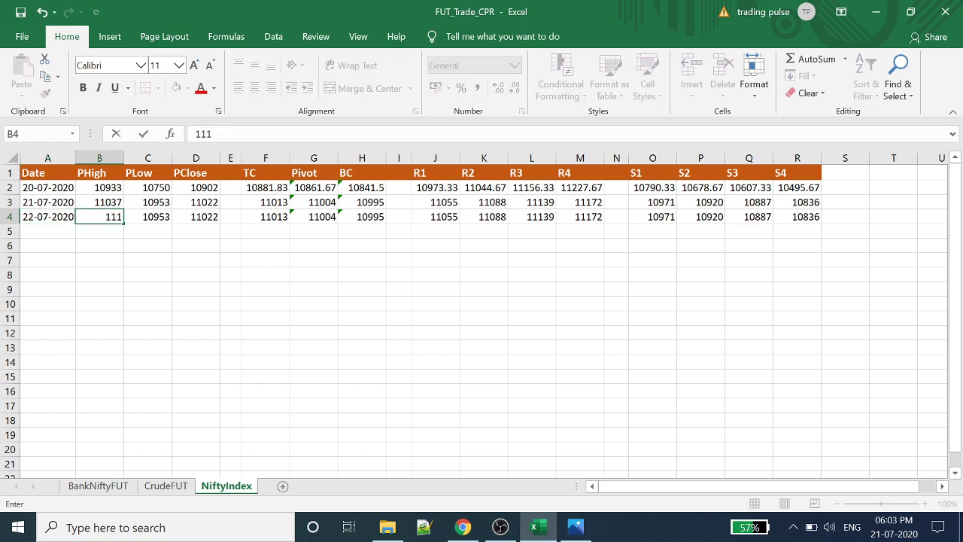
text(80)
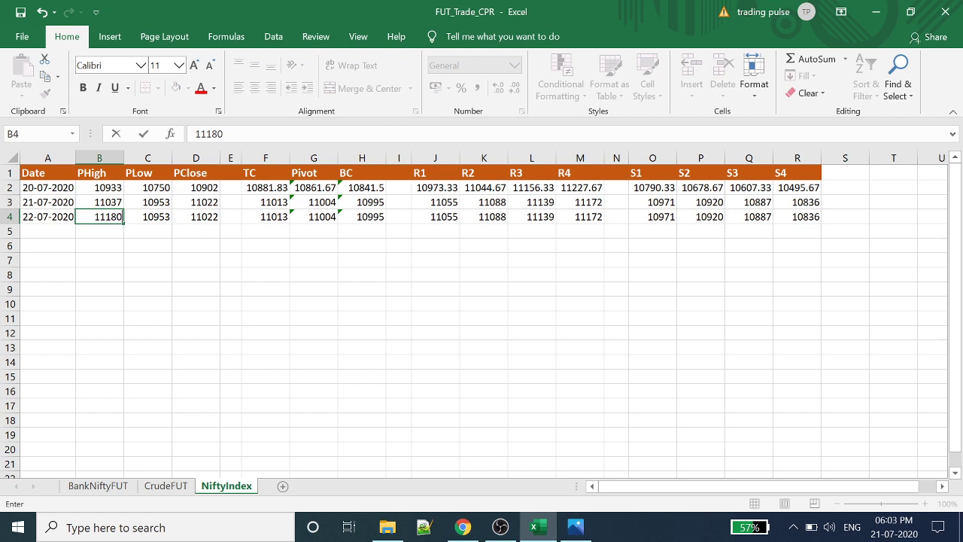
Step: Check NIFTY 50's low on the Kite dashboard and enter 11113 as PLow in the 22-07-2020 row of the Excel sheet
click(460, 527)
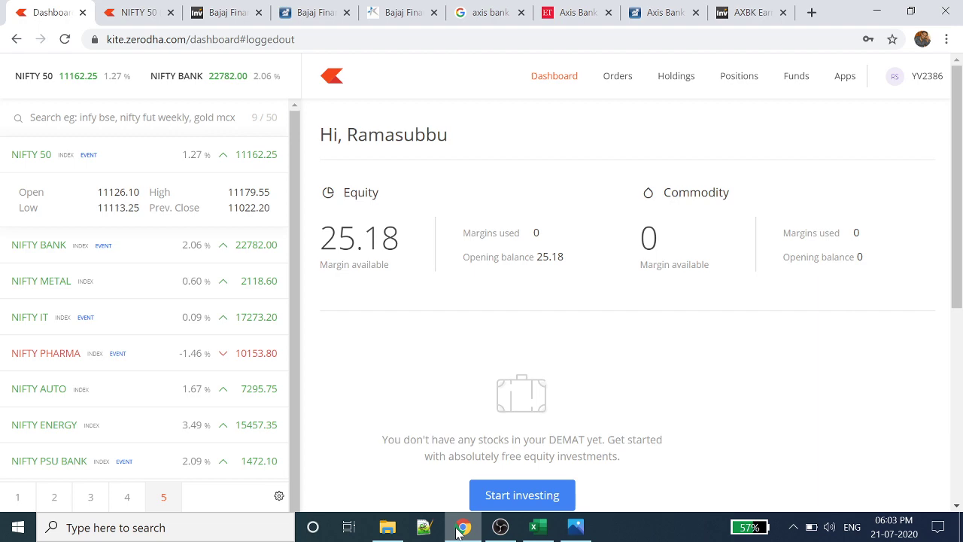
click(535, 527)
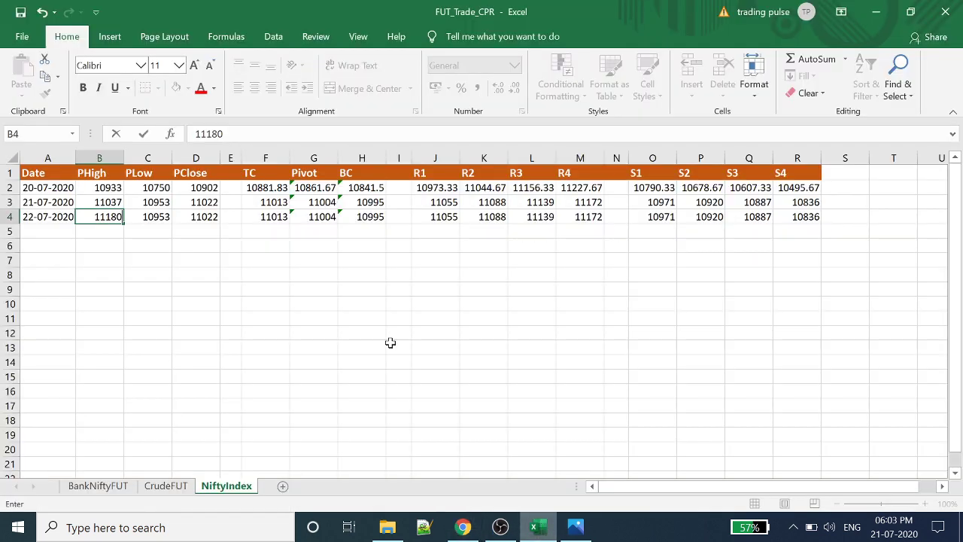
click(150, 217)
text(1)
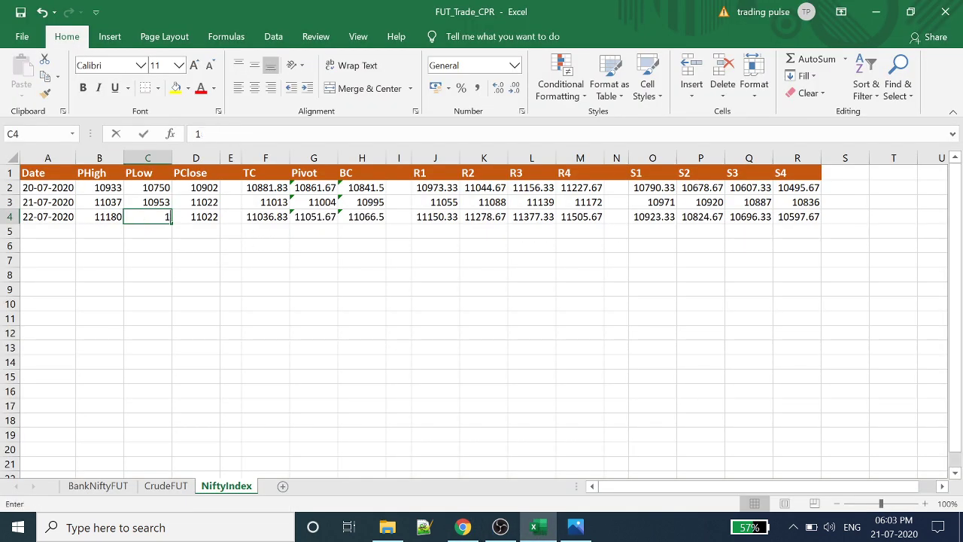
text(111)
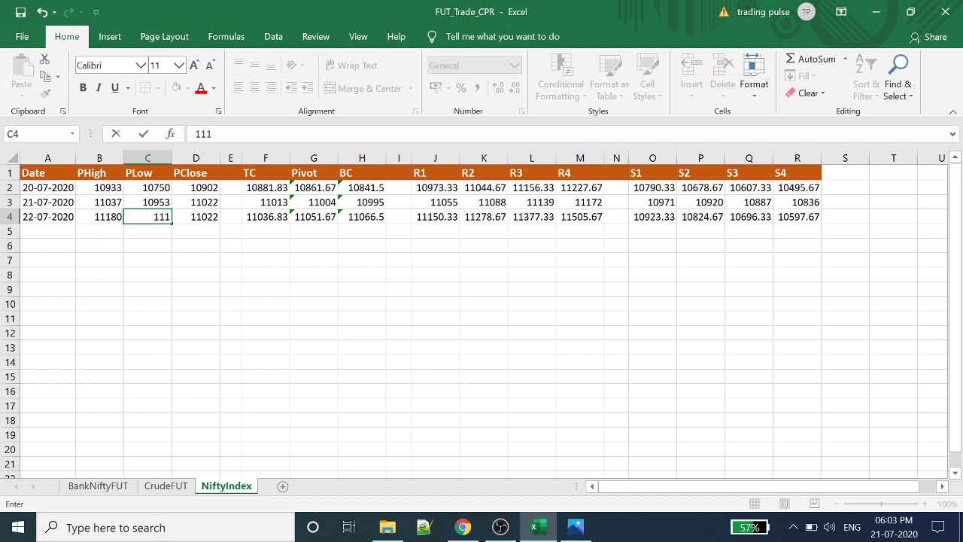
text(3)
Step: Check NIFTY 50's closing price on the Kite dashboard and enter 11162 as PClose in the 22-07-2020 row of the Excel sheet
click(203, 217)
click(463, 528)
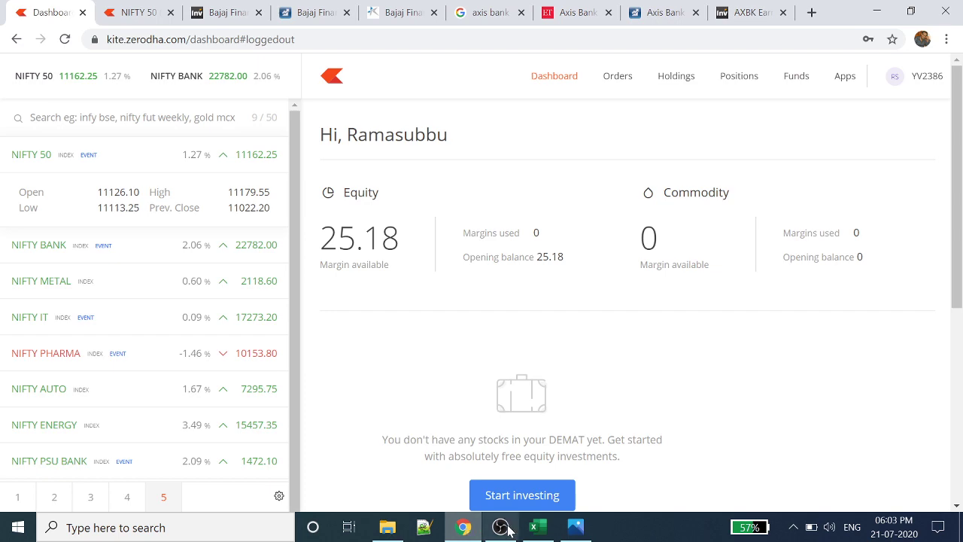
click(536, 527)
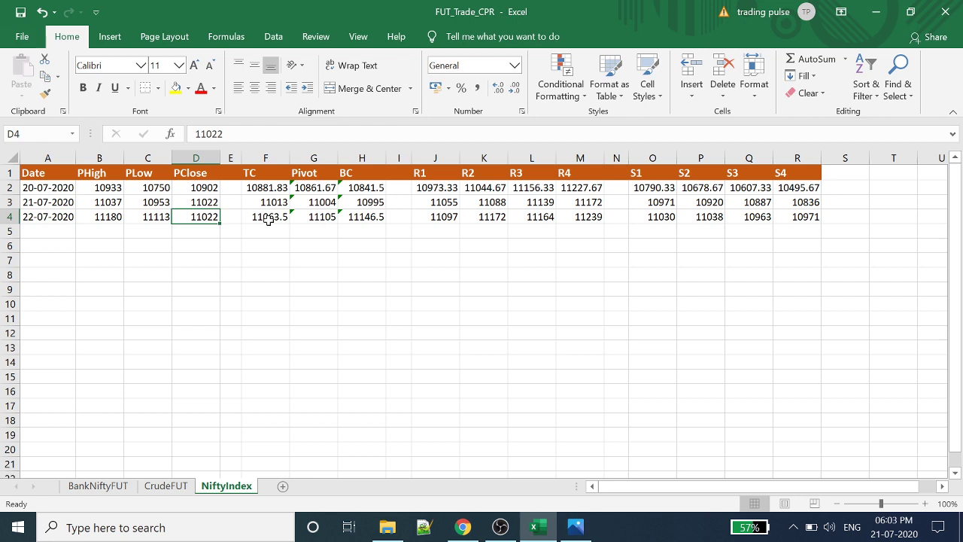
text(111)
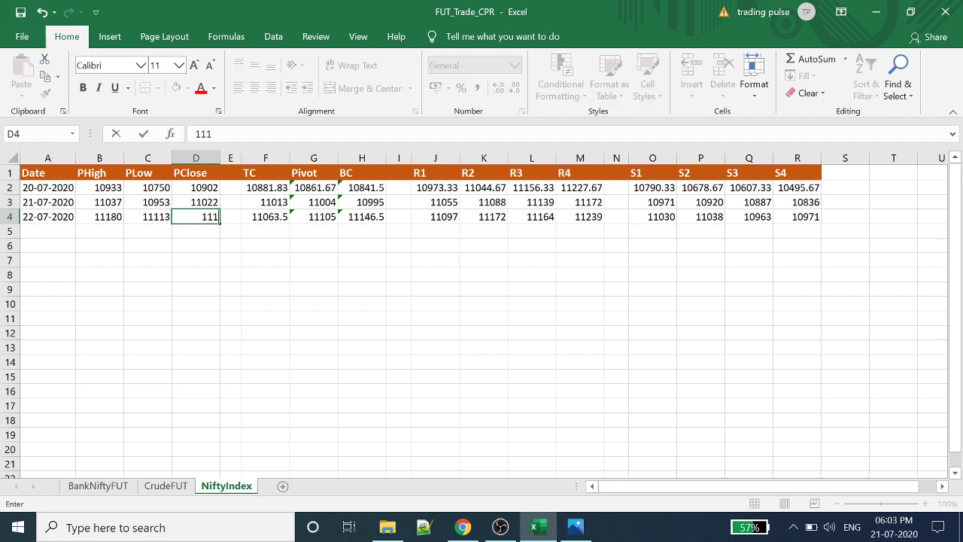
text(62)
click(299, 274)
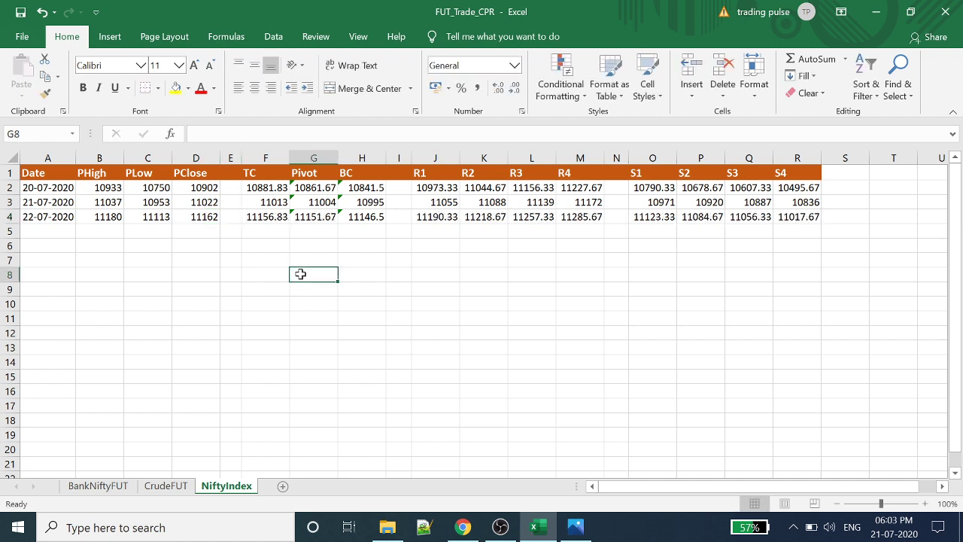